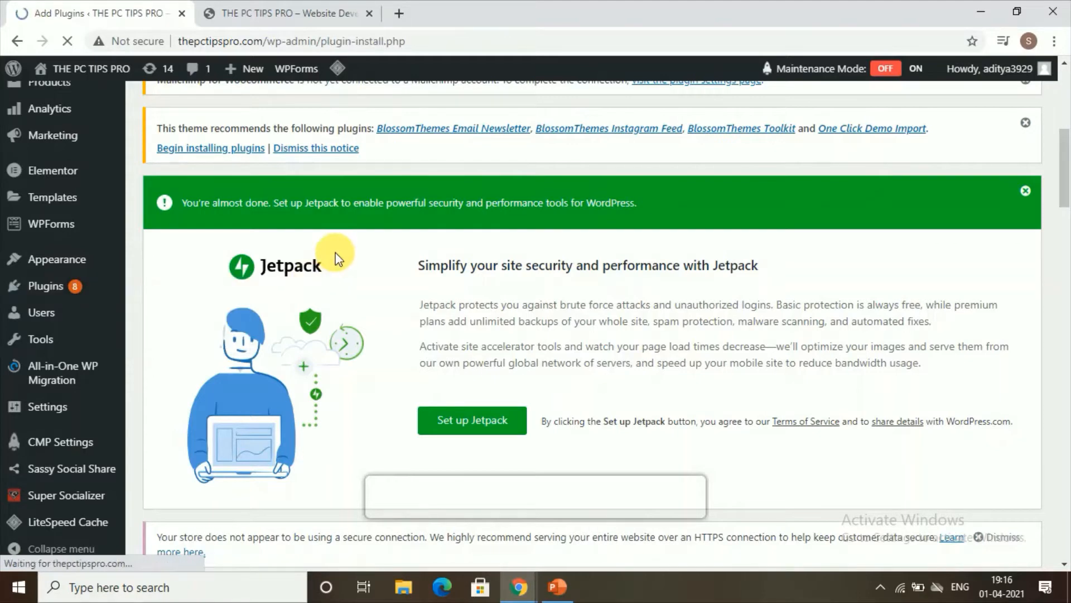
Search the plugin directory for "Gtranslate".
scroll(336, 252, "down", 3)
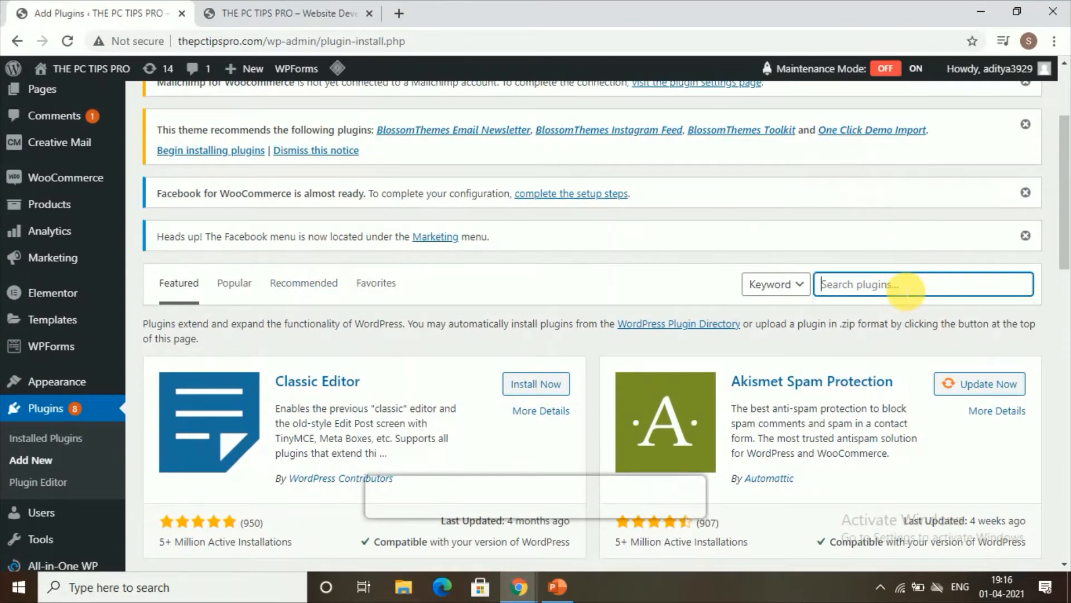
left_click(906, 291)
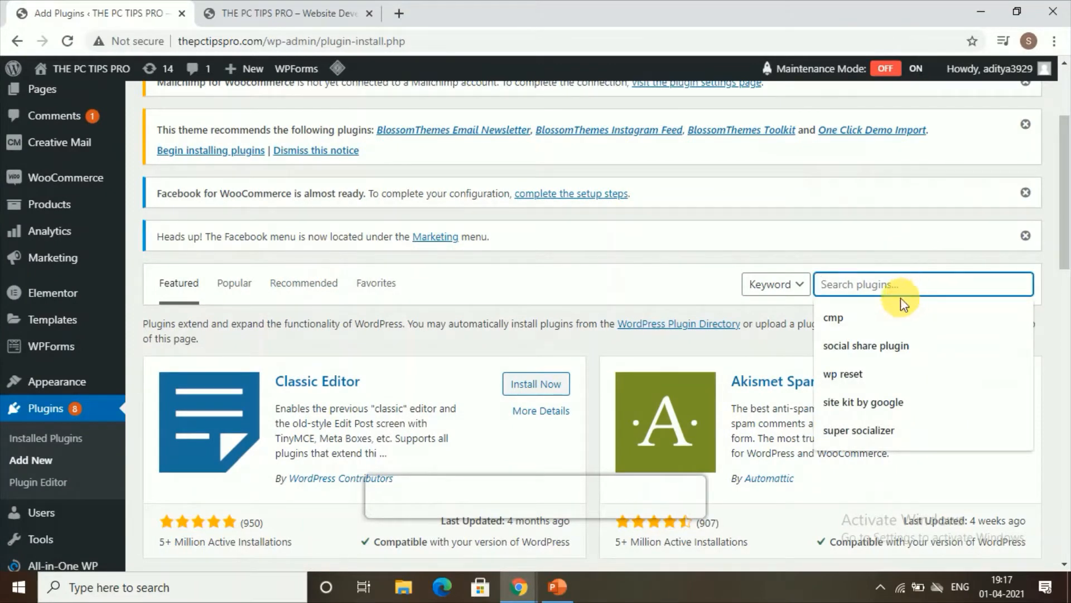
type("GT")
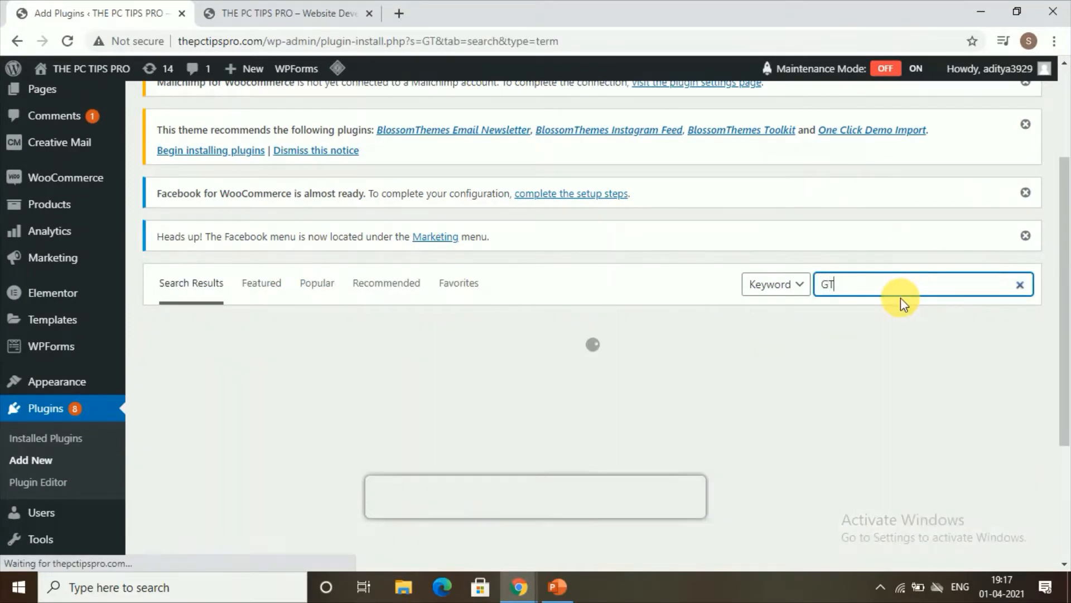
key("BackSpace")
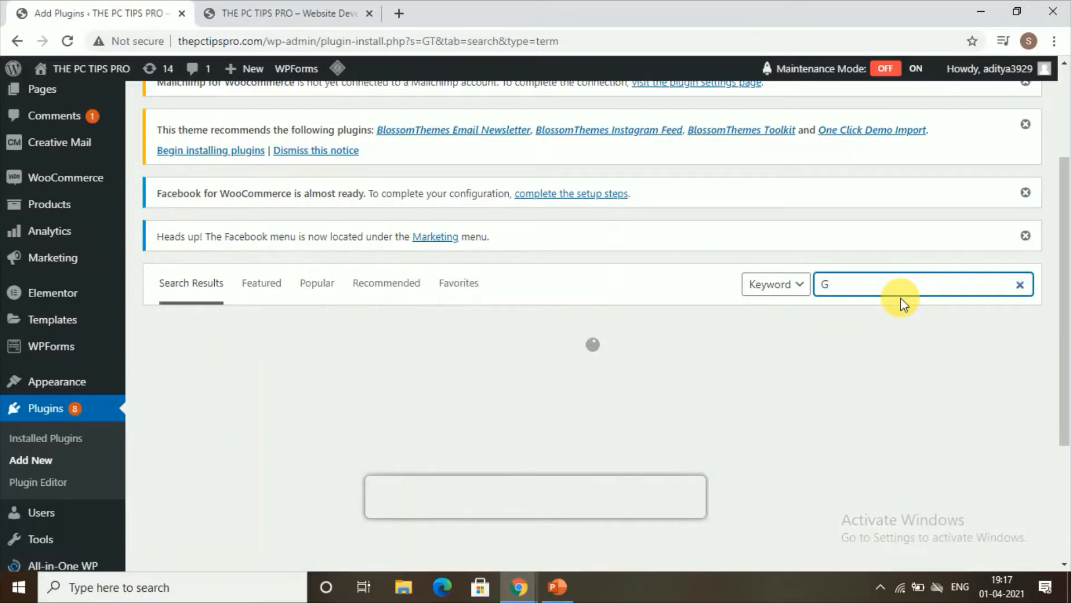
type("trans;")
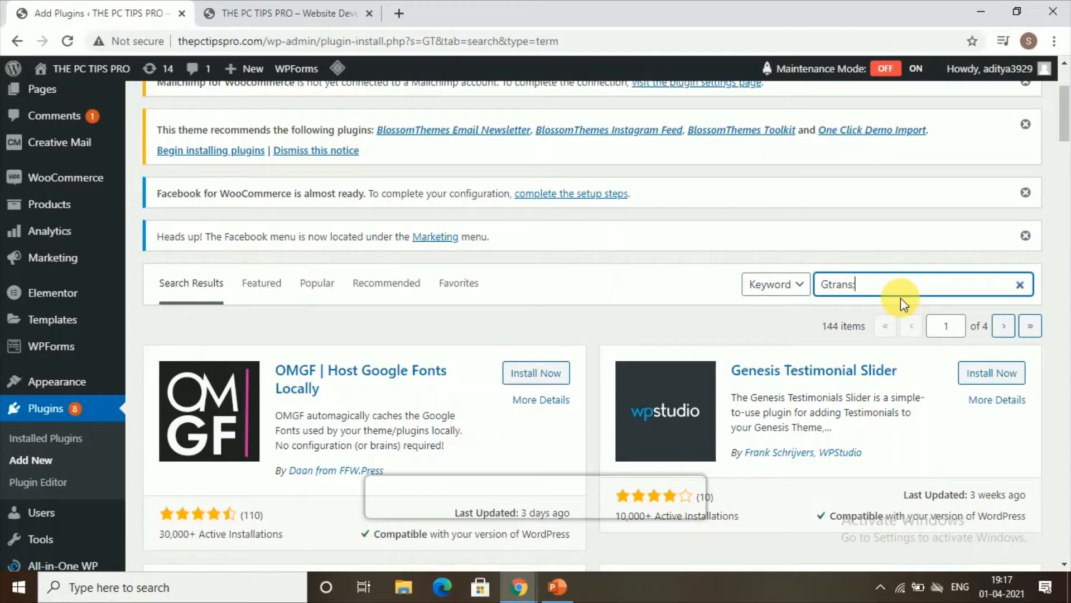
key("BackSpace")
key("BackSpace")
type("slat")
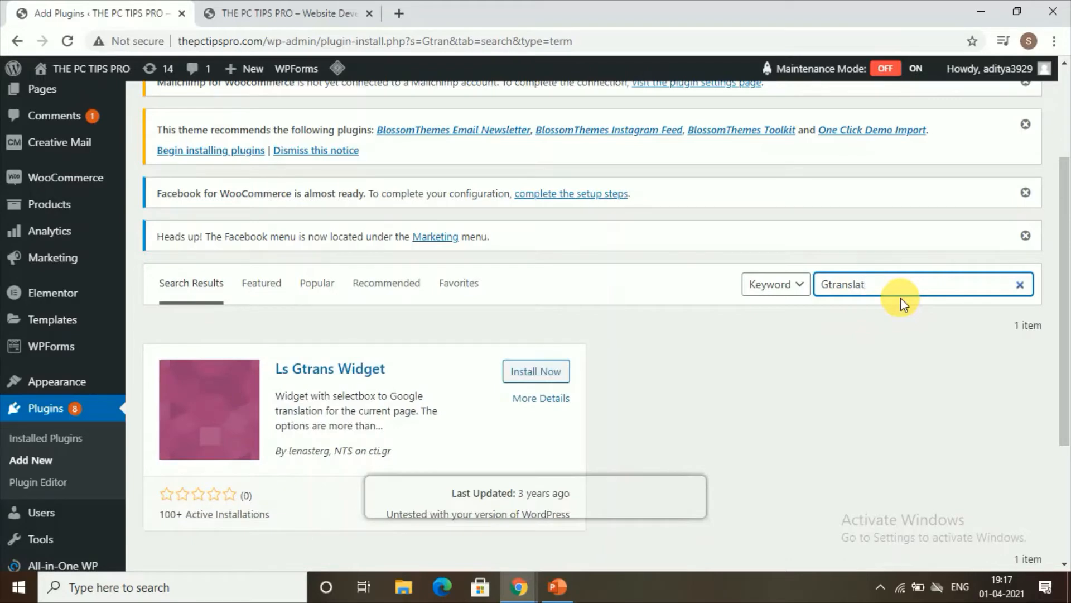
type("e")
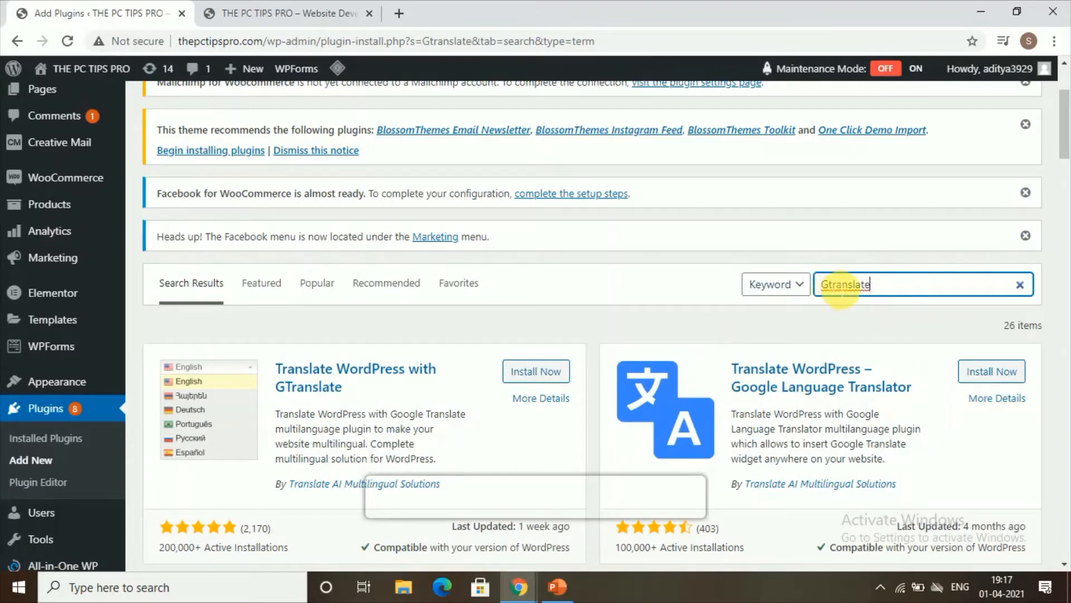
Install and activate the Translate WordPress with GTranslate plugin.
left_click(830, 291)
scroll(557, 169, "down", 4)
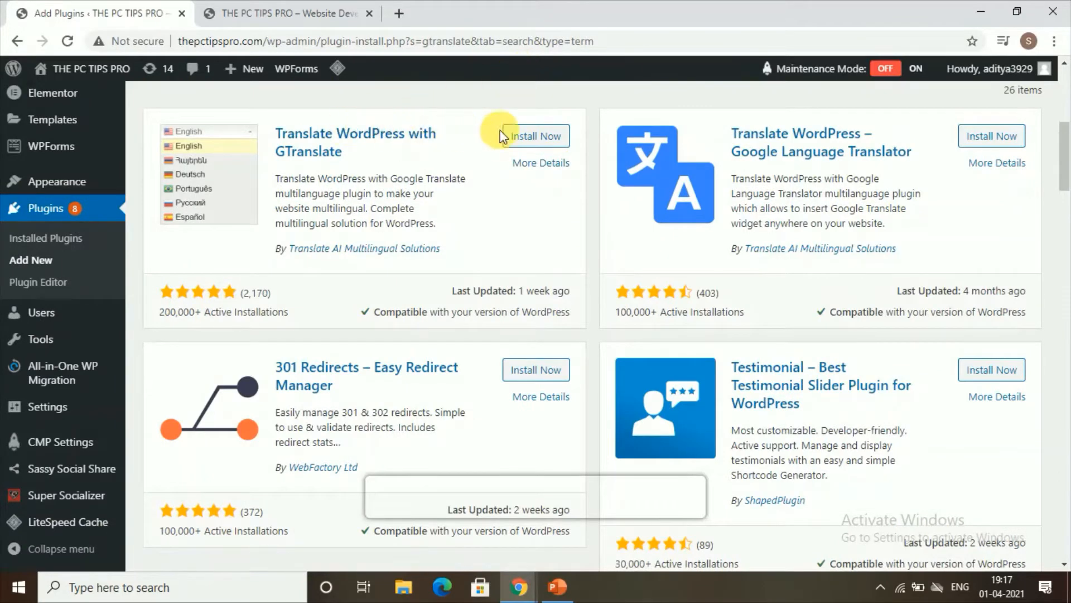
left_click(535, 137)
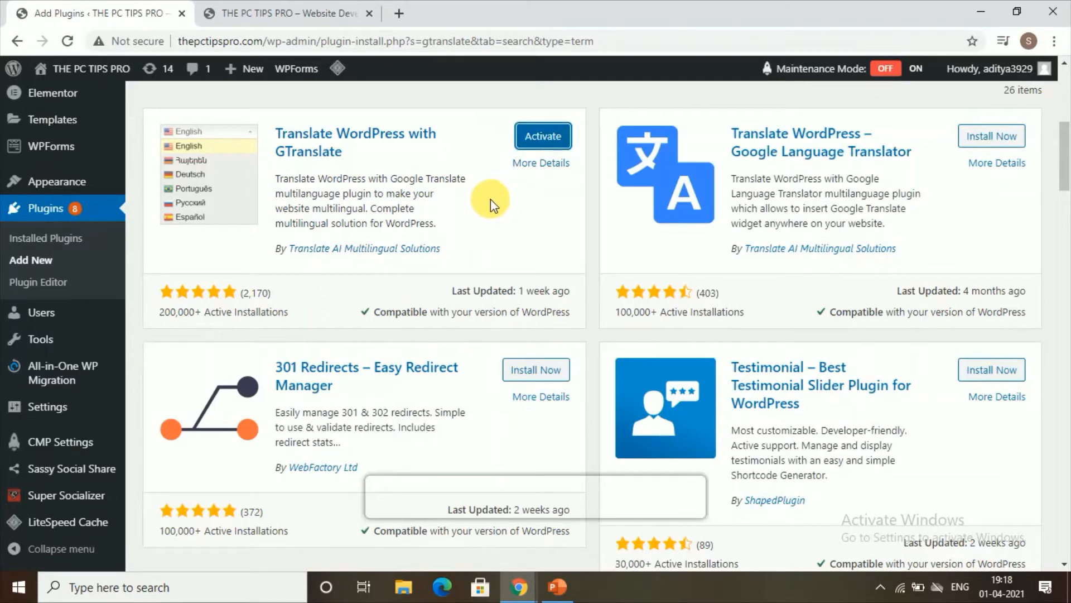
left_click(555, 143)
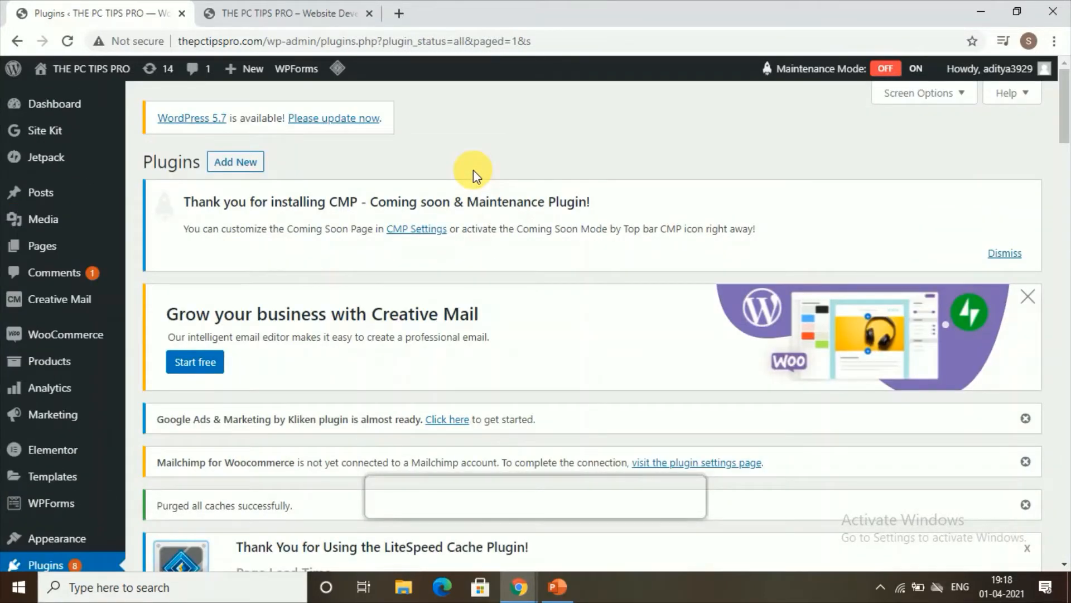
Open the GTranslate plugin's settings page.
scroll(12, 382, "down", 6)
mouse_move(11, 363)
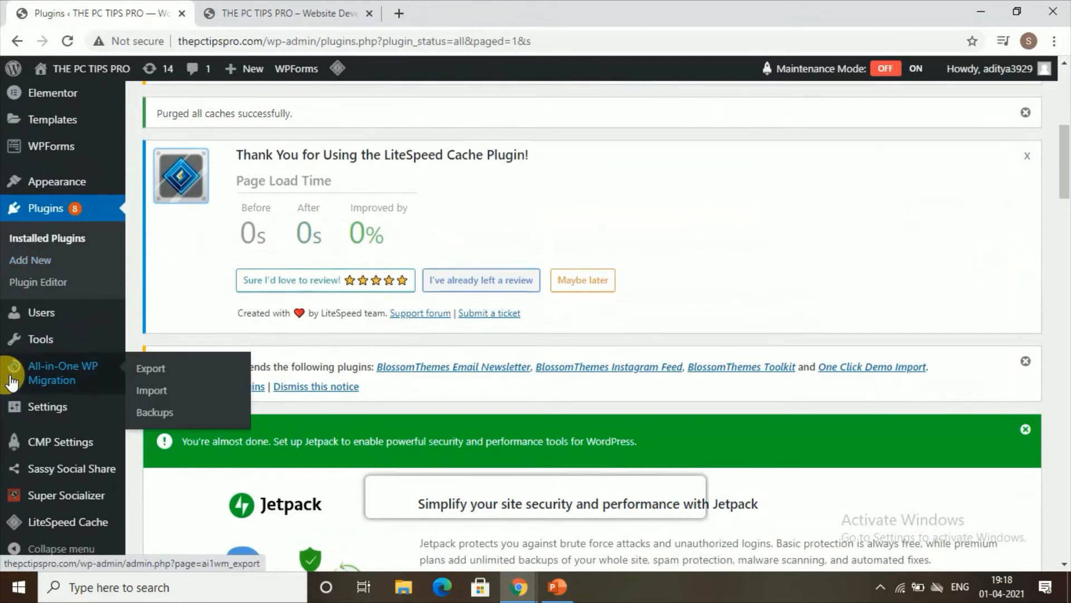
mouse_move(42, 411)
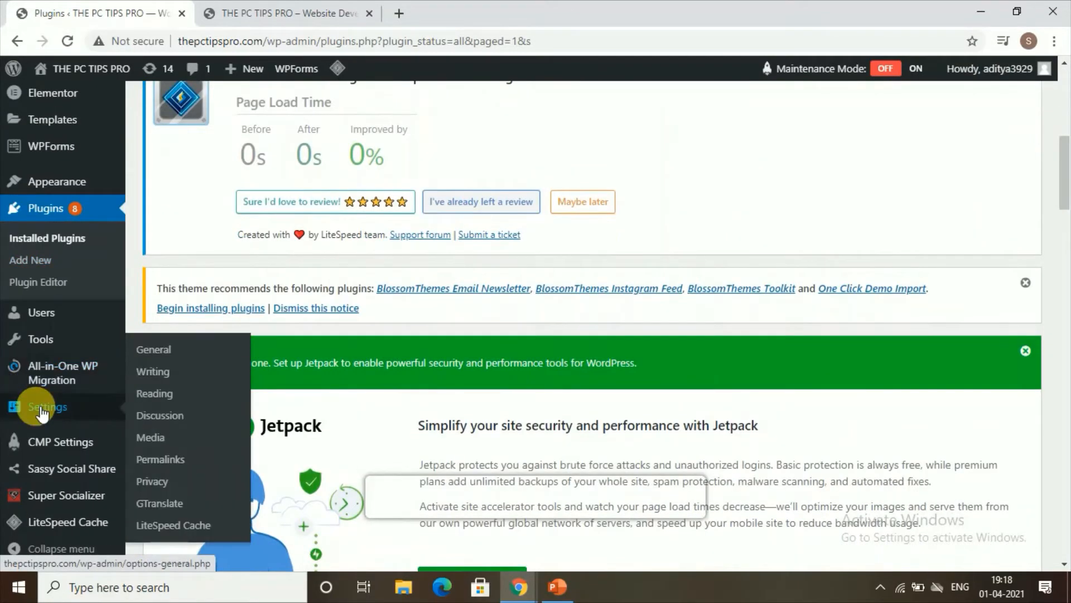
left_click(176, 505)
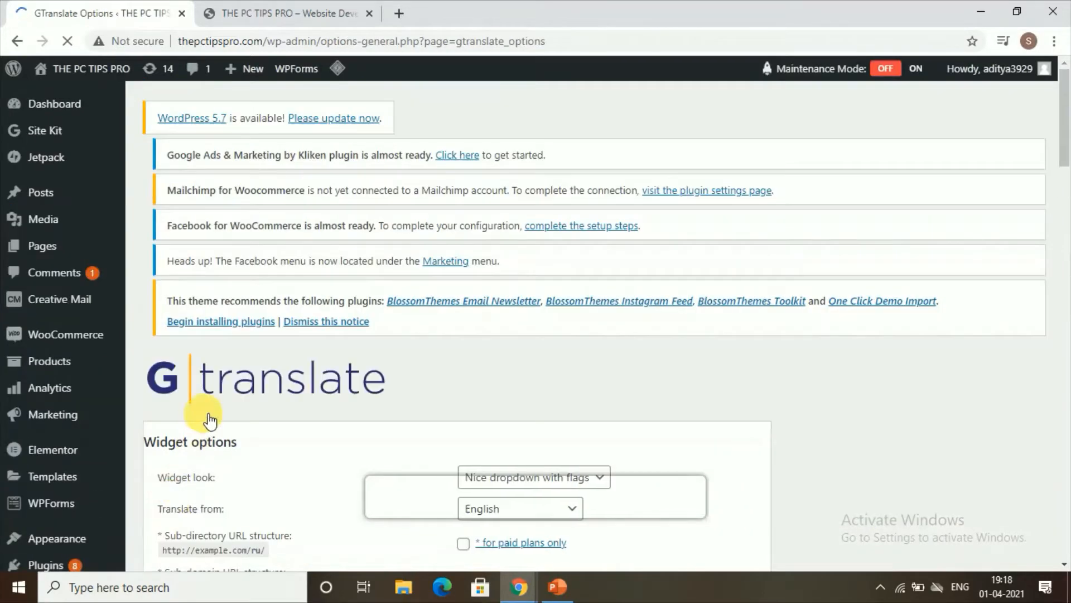
Enable Swedish and Hindi among the GTranslate flag languages and save the changes.
scroll(207, 418, "down", 5)
scroll(210, 410, "down", 3)
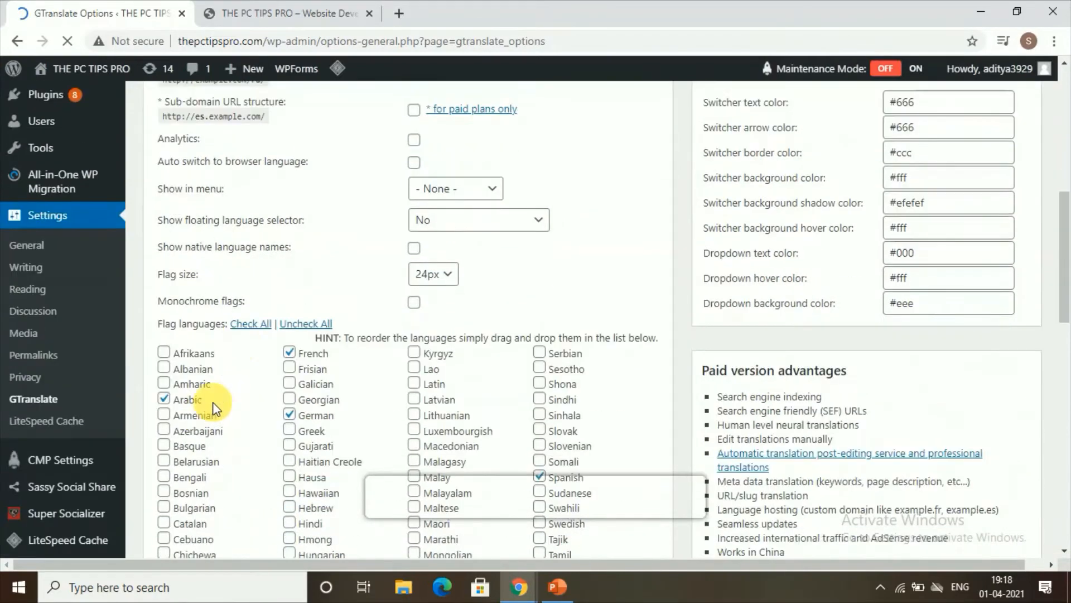
scroll(248, 348, "up", 1)
scroll(248, 351, "up", 3)
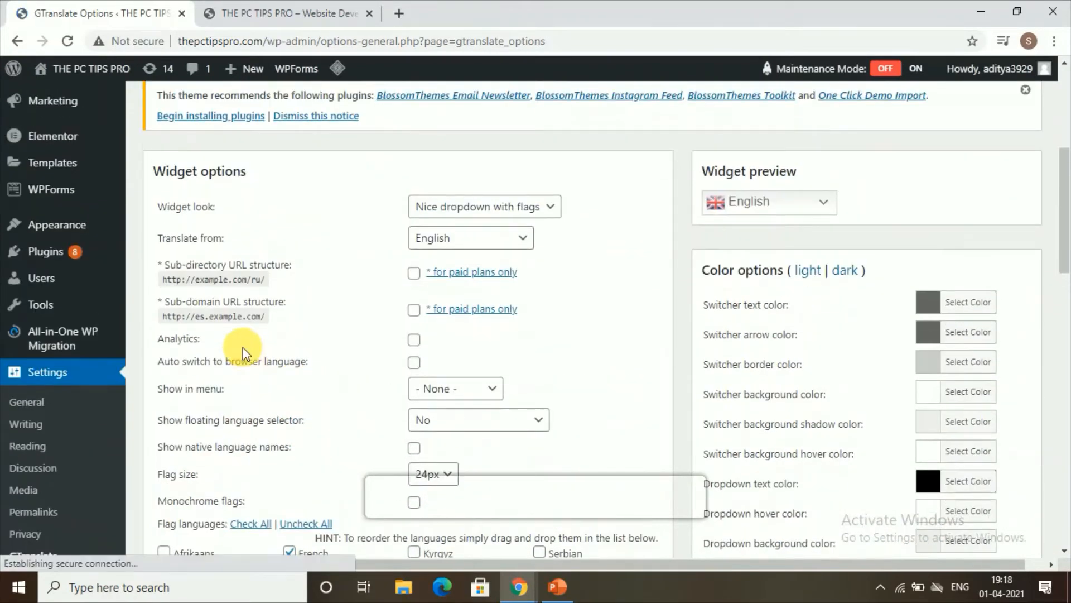
scroll(356, 245, "down", 7)
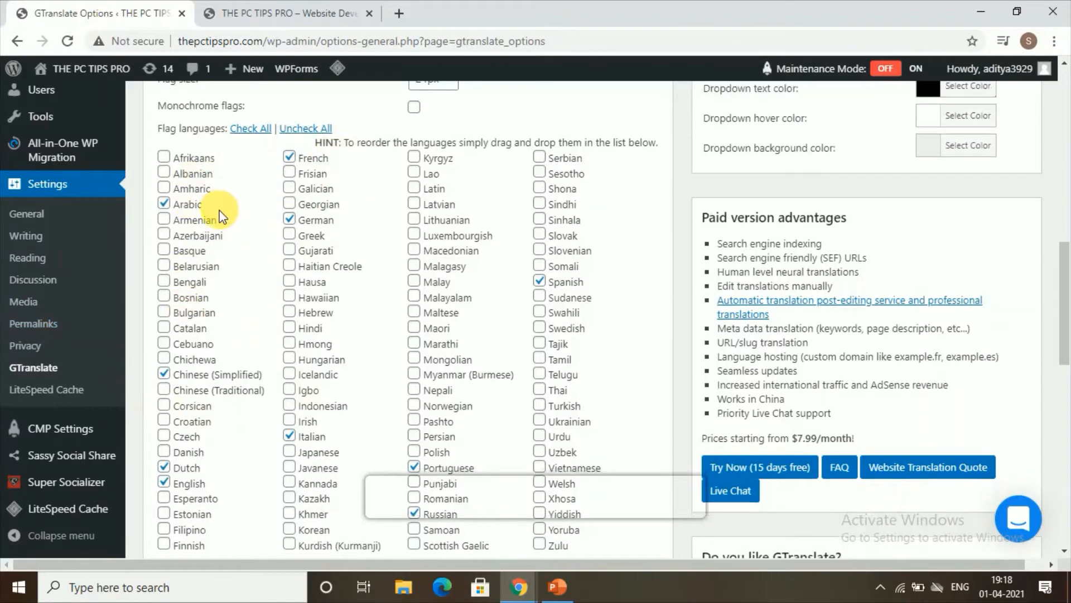
scroll(216, 210, "down", 4)
scroll(310, 335, "up", 1)
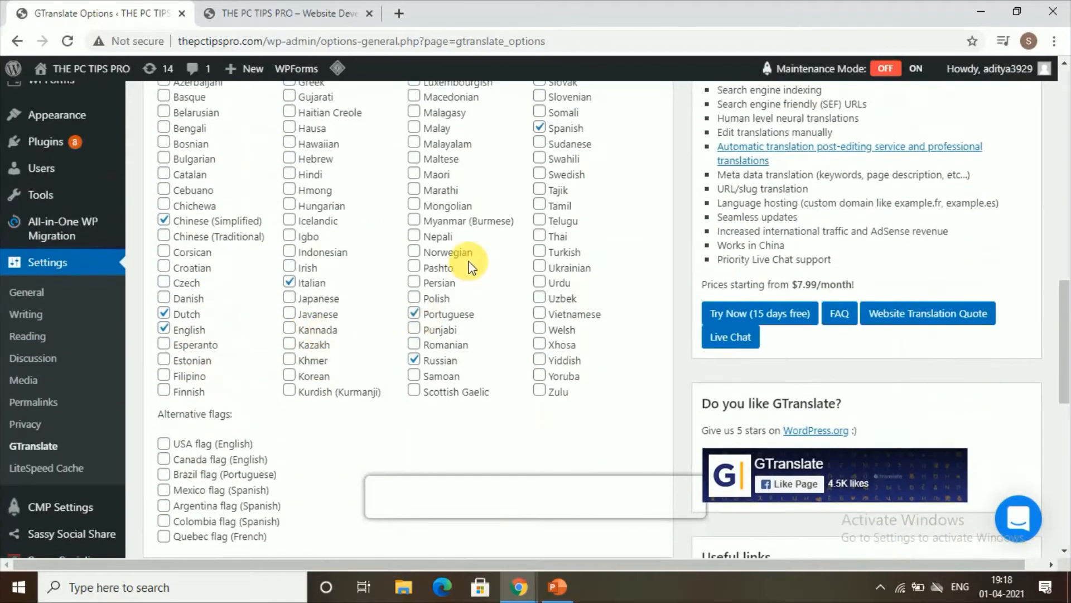
scroll(471, 262, "up", 1)
scroll(436, 218, "up", 1)
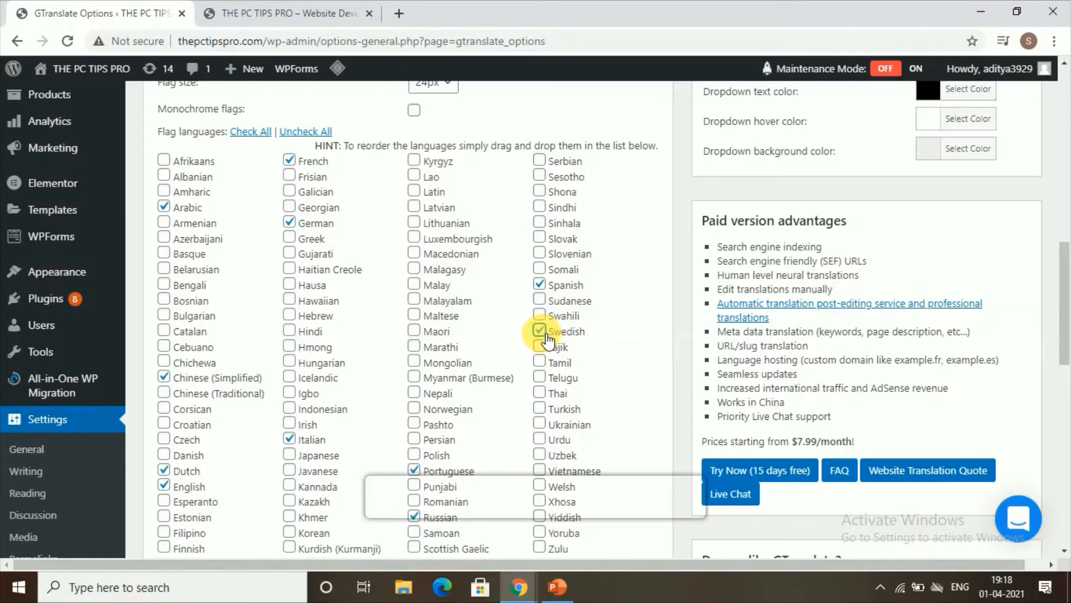
scroll(550, 338, "down", 3)
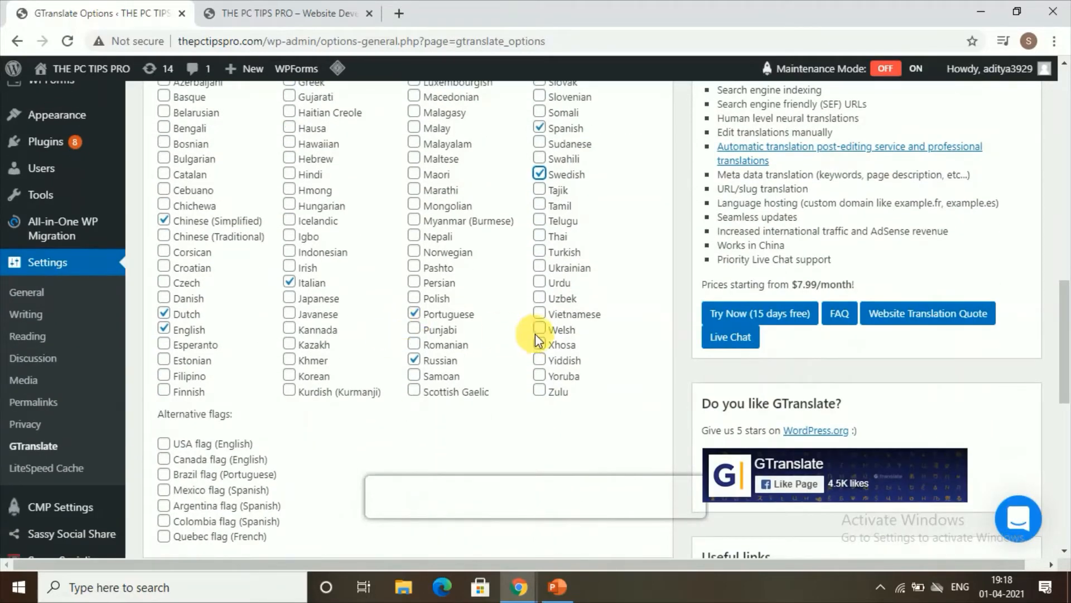
left_click(290, 173)
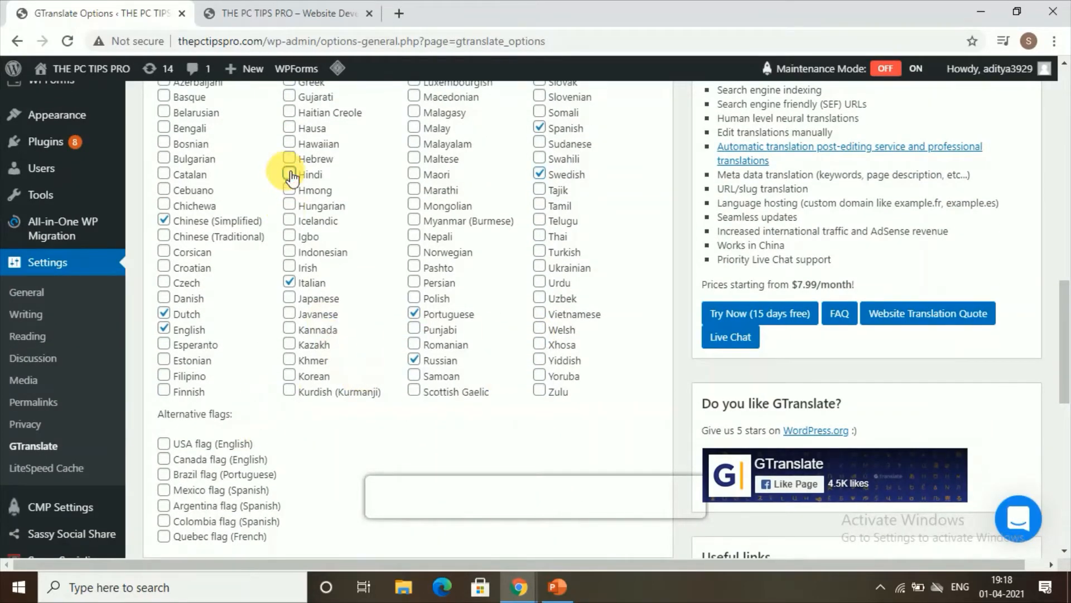
scroll(320, 324, "down", 8)
scroll(320, 325, "down", 1)
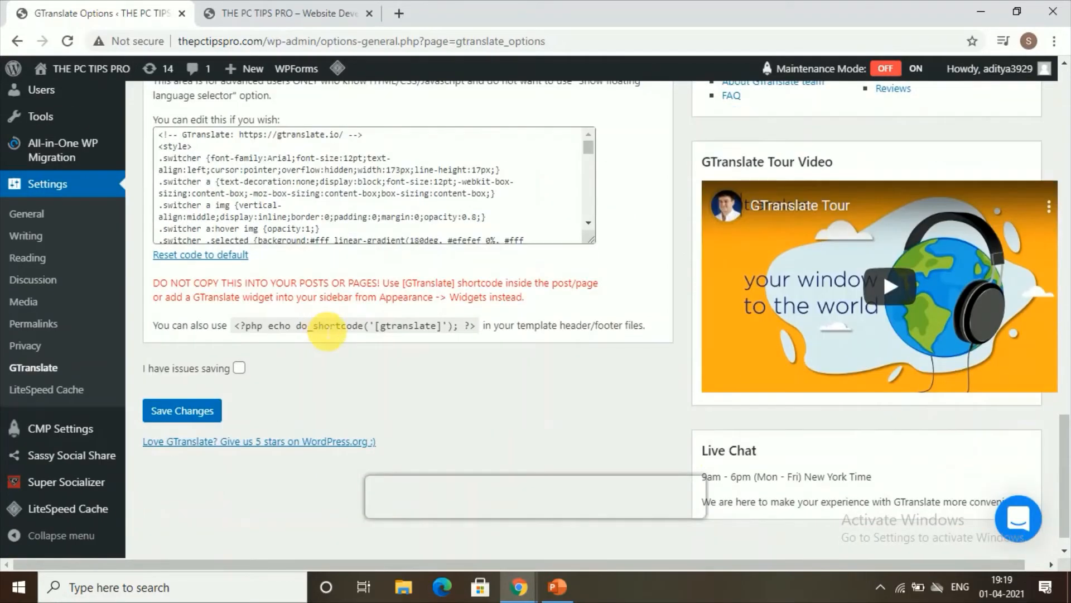
left_click(179, 413)
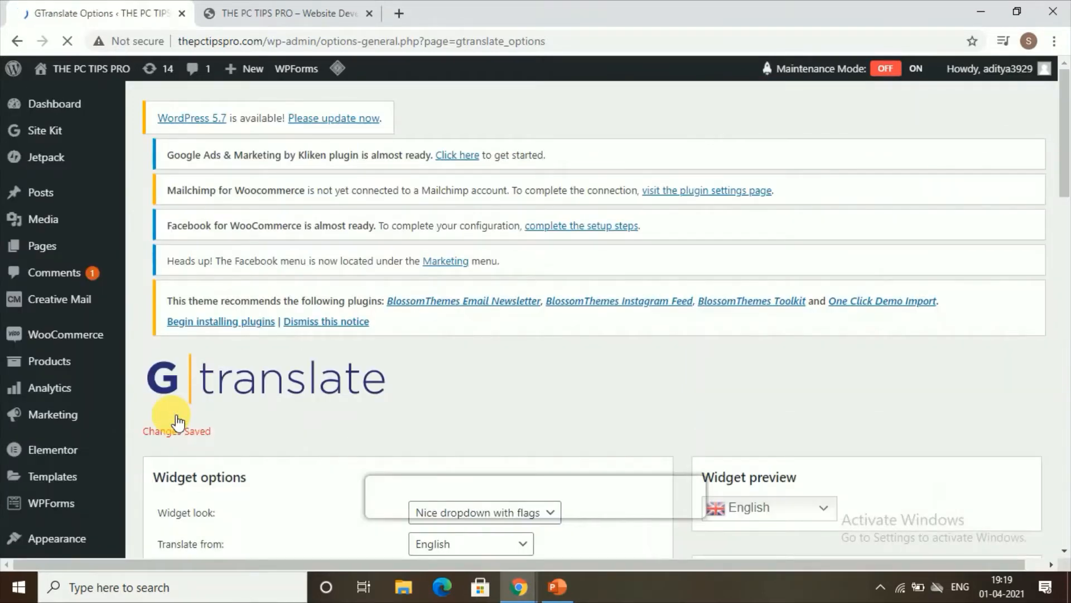
Set the GTranslate language selector to show in the Primary Menu and save the changes.
scroll(342, 414, "down", 8)
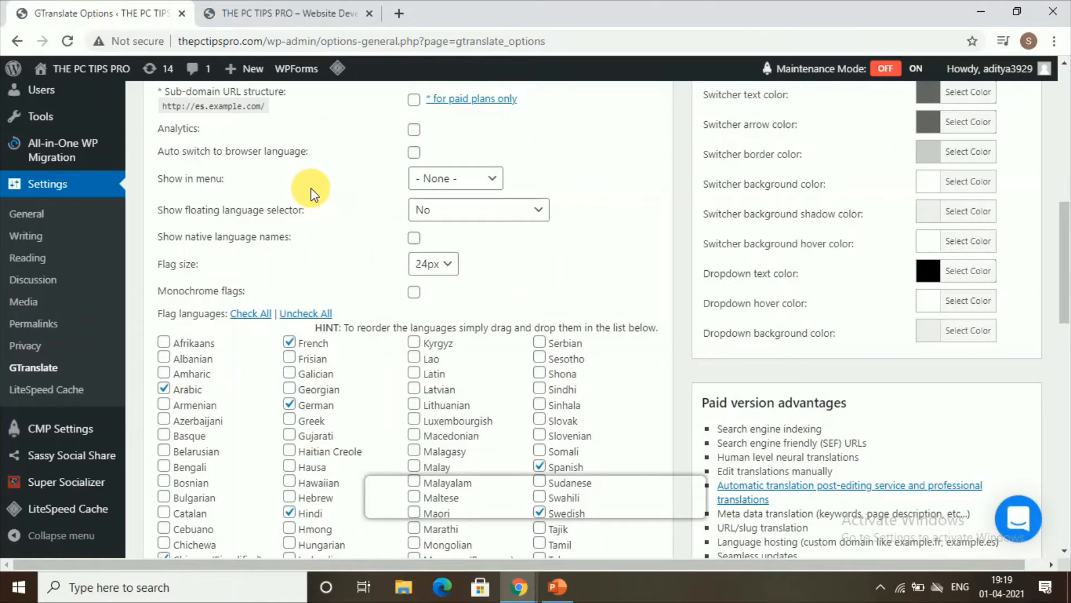
scroll(311, 188, "up", 5)
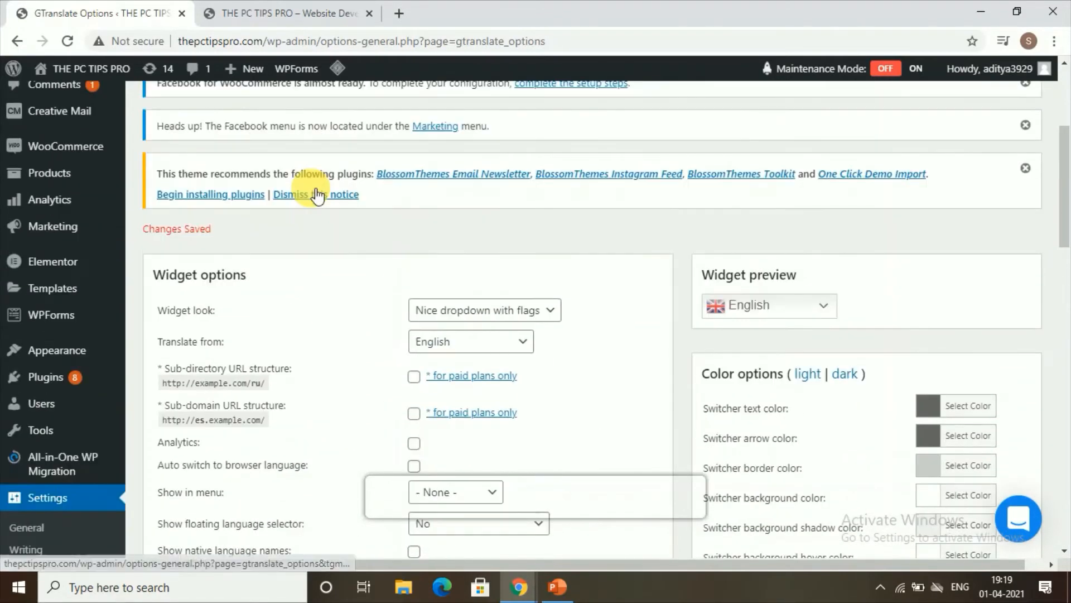
scroll(315, 196, "down", 4)
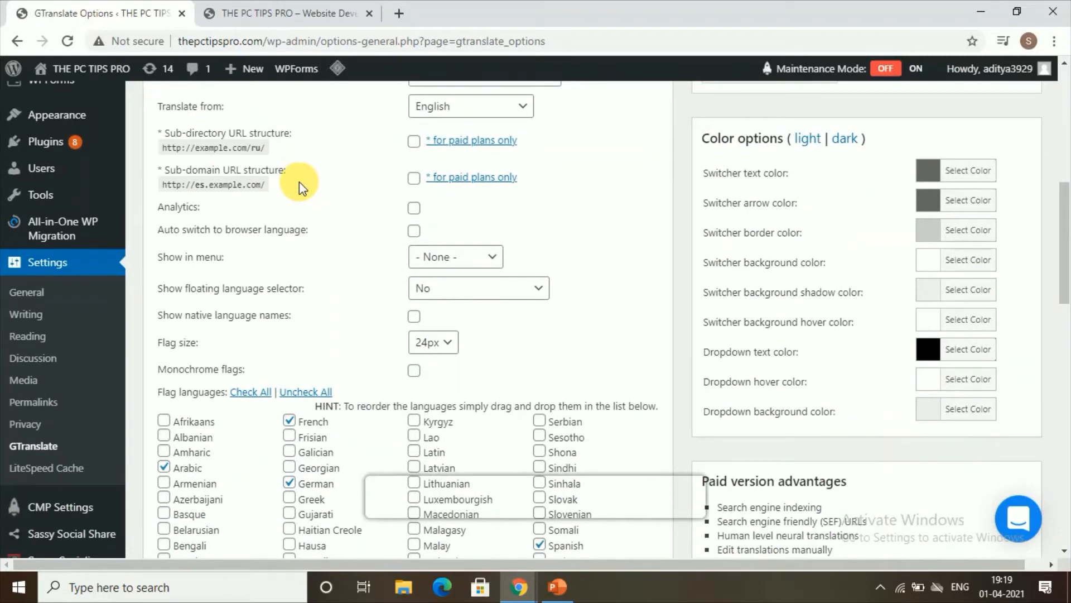
left_click(418, 279)
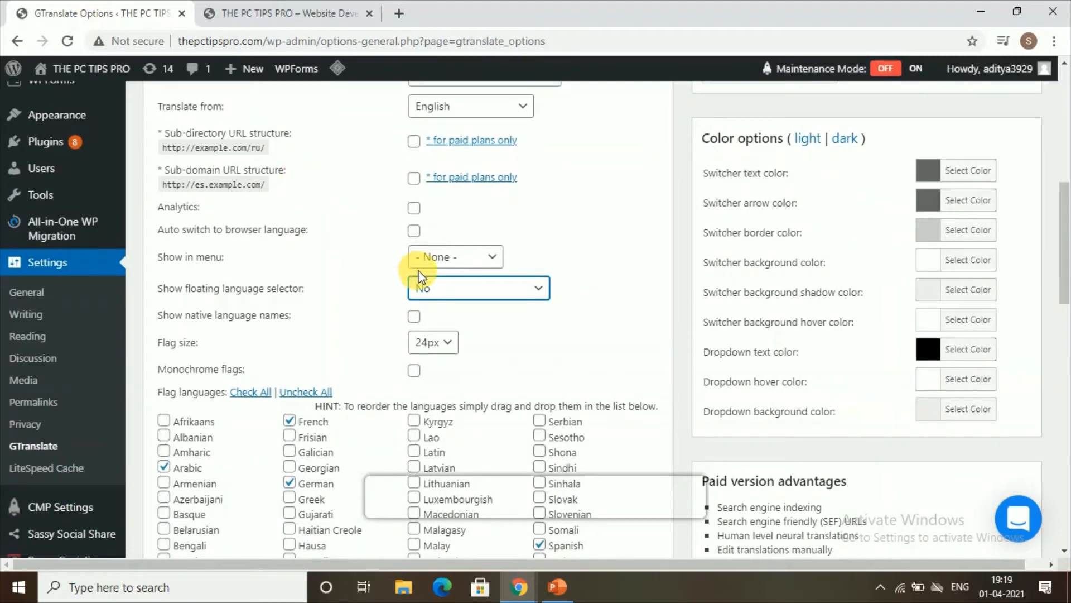
left_click(445, 259)
left_click(450, 294)
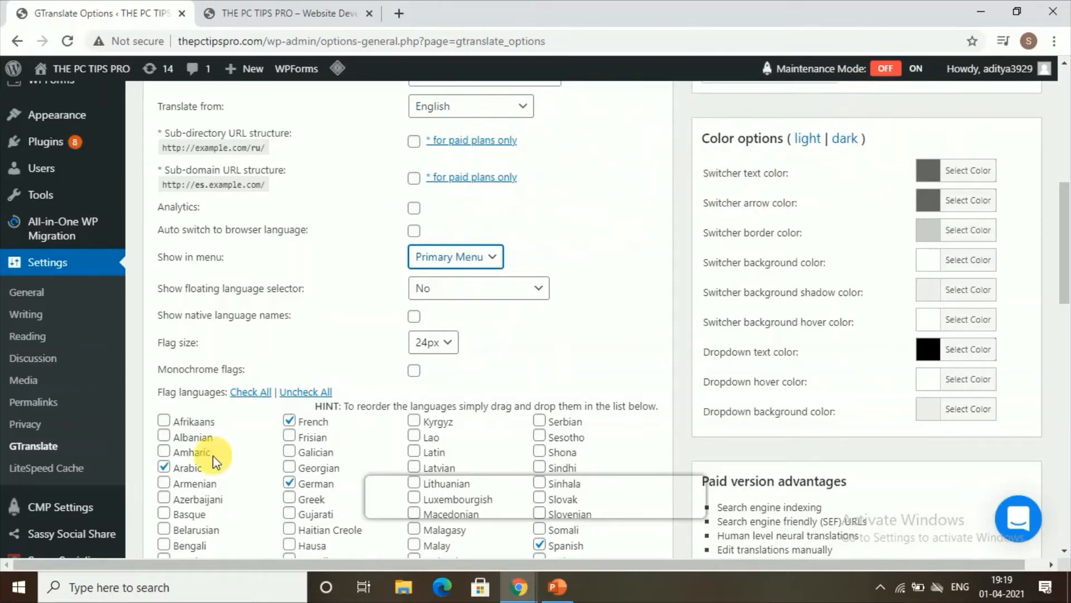
scroll(509, 354, "down", 5)
scroll(415, 434, "down", 15)
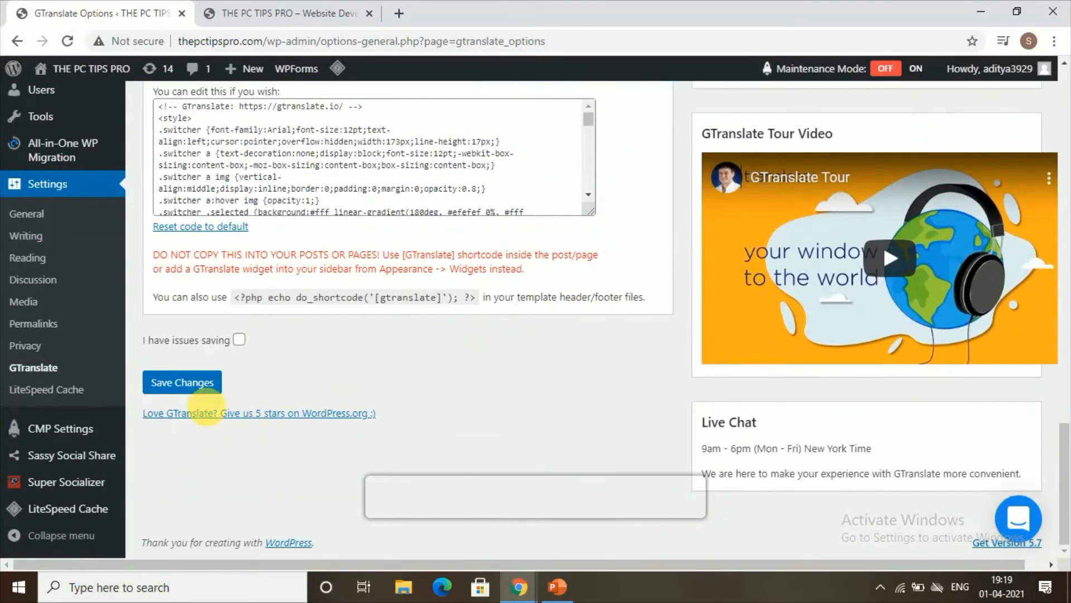
left_click(187, 386)
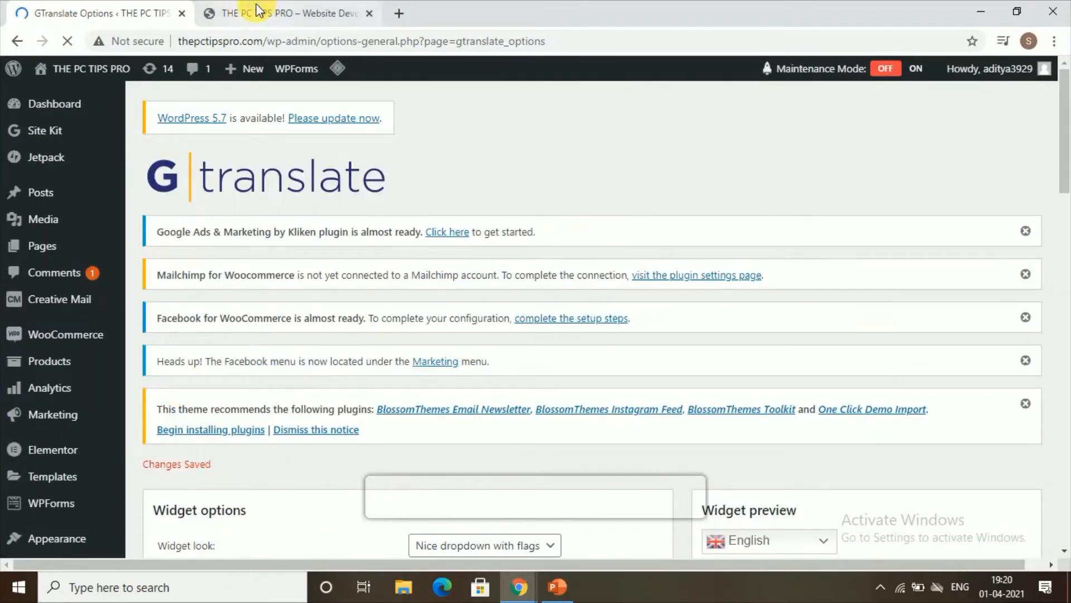
Reload the live site's home page and expand its language selector to check the available languages.
left_click(279, 12)
left_click(65, 42)
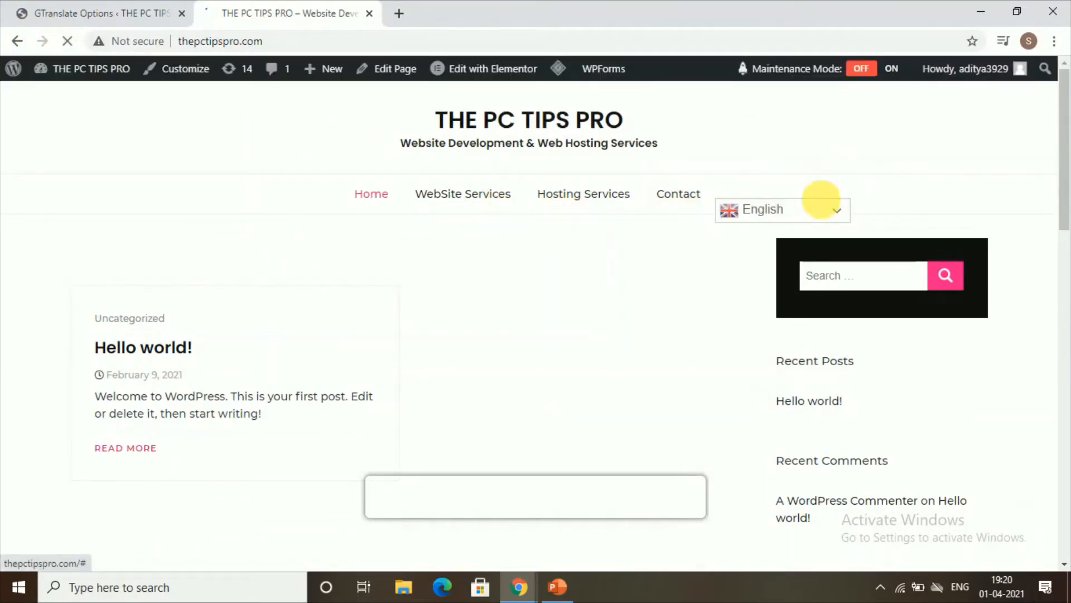
left_click(833, 218)
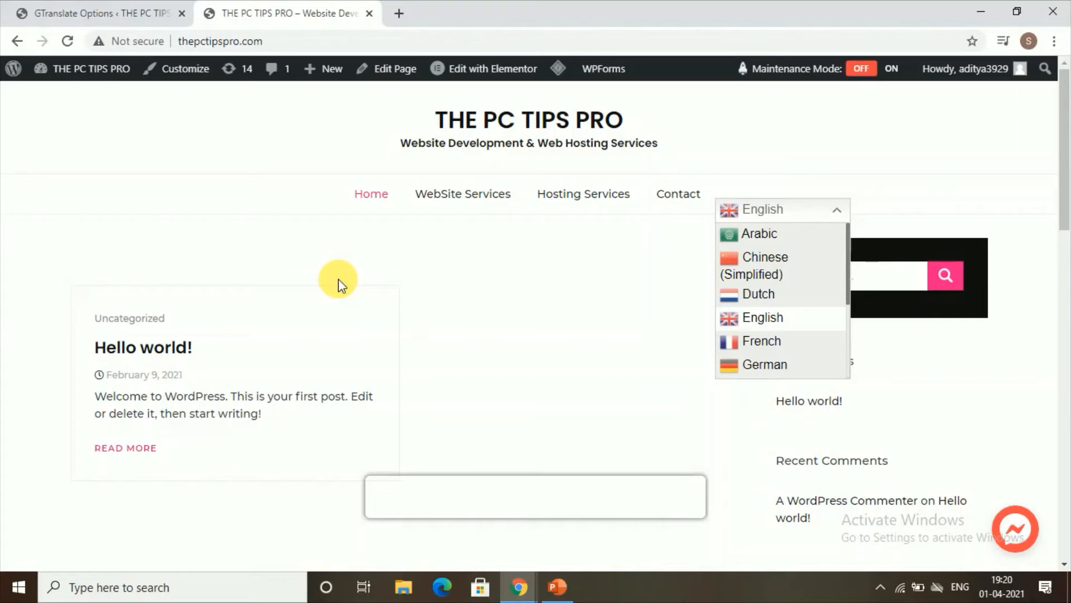
Return to the WordPress admin and open the Widgets page.
left_click(112, 13)
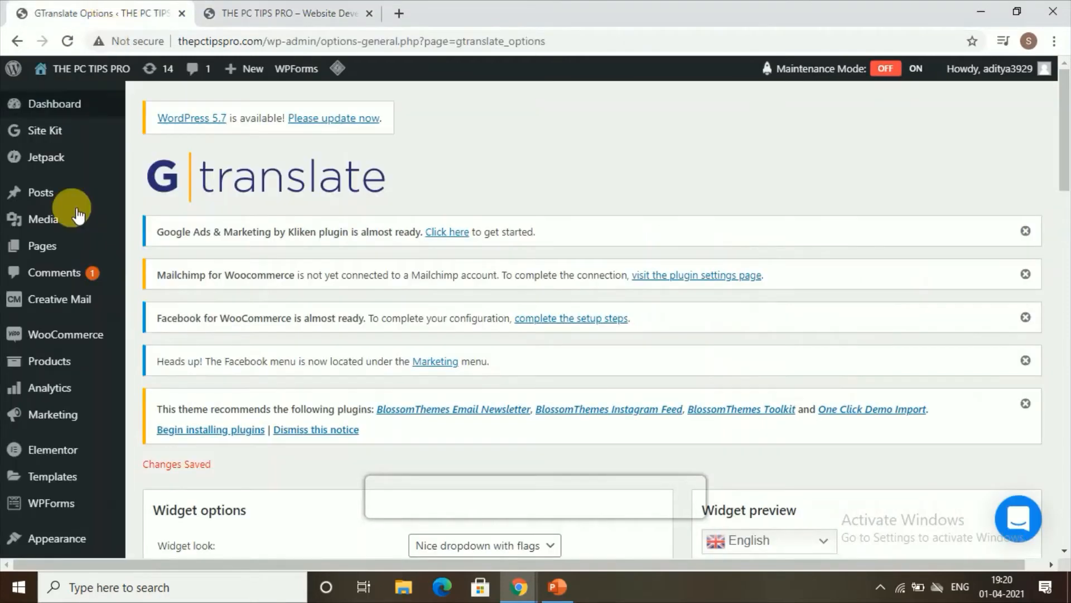
mouse_move(70, 364)
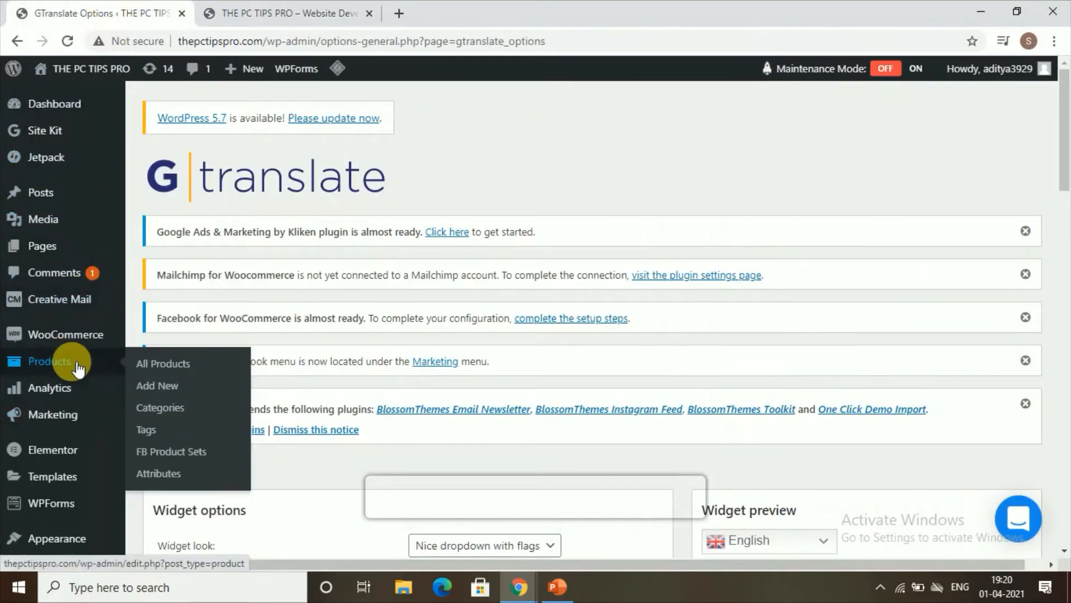
mouse_move(70, 427)
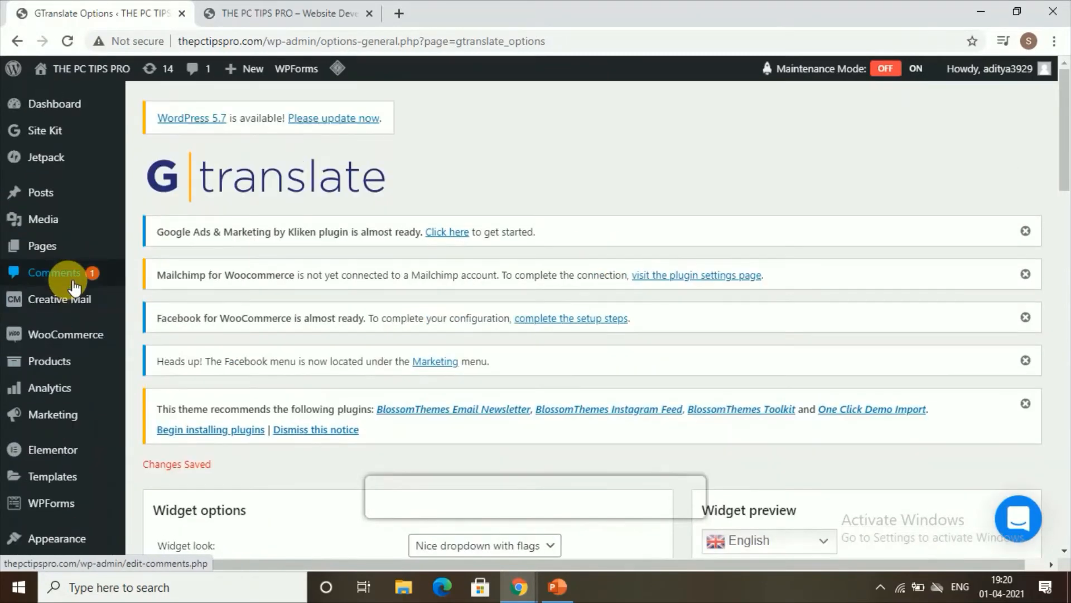
mouse_move(33, 540)
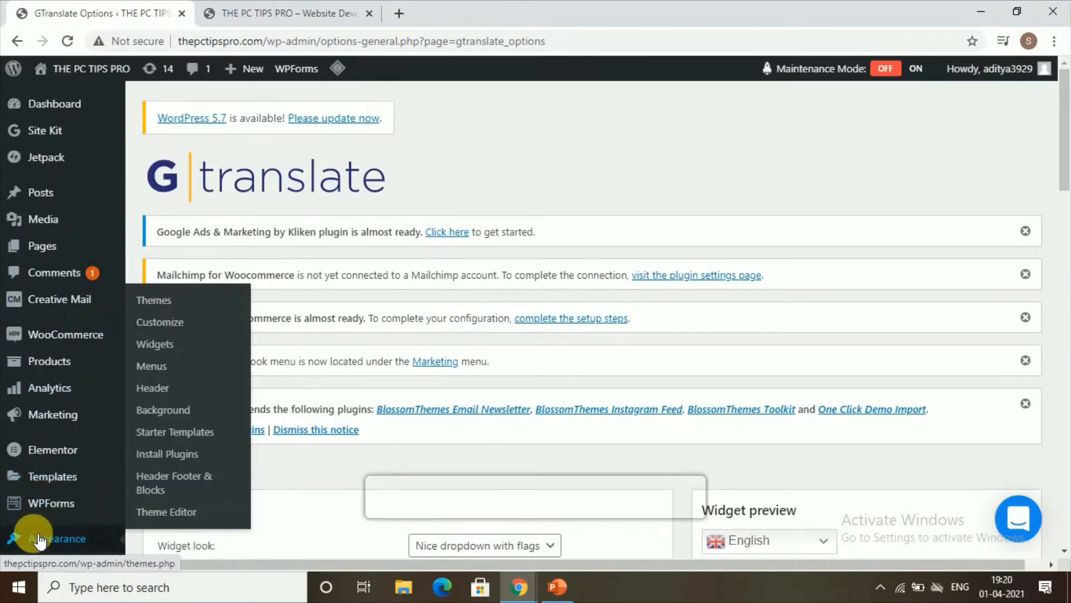
left_click(170, 351)
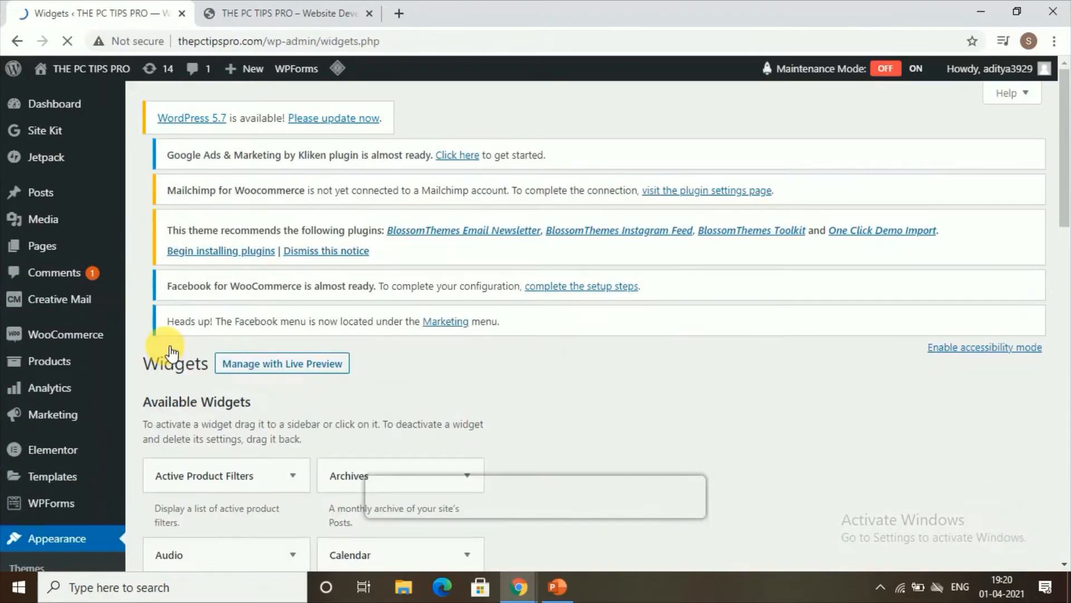
Add the GTranslate widget to the Footer Widget area and title it "translate".
scroll(174, 354, "down", 5)
scroll(174, 351, "down", 6)
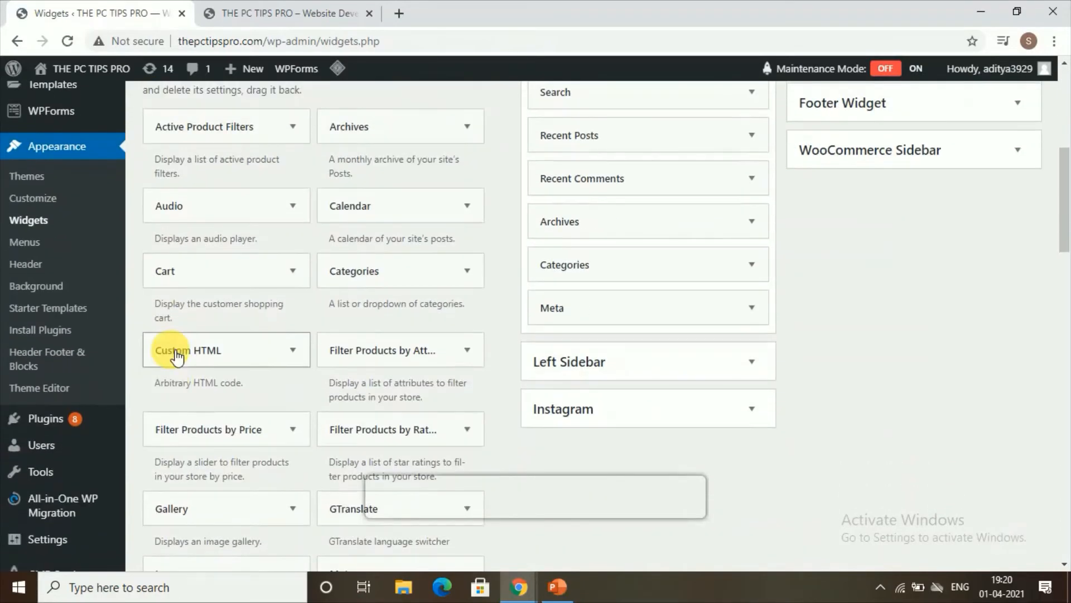
scroll(433, 383, "up", 10)
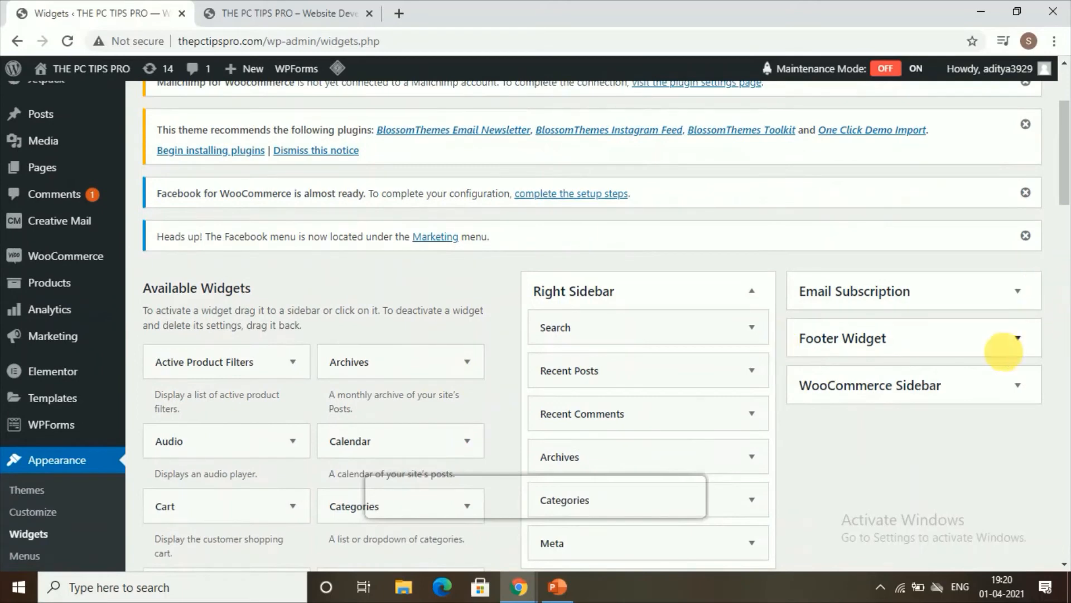
left_click(1018, 339)
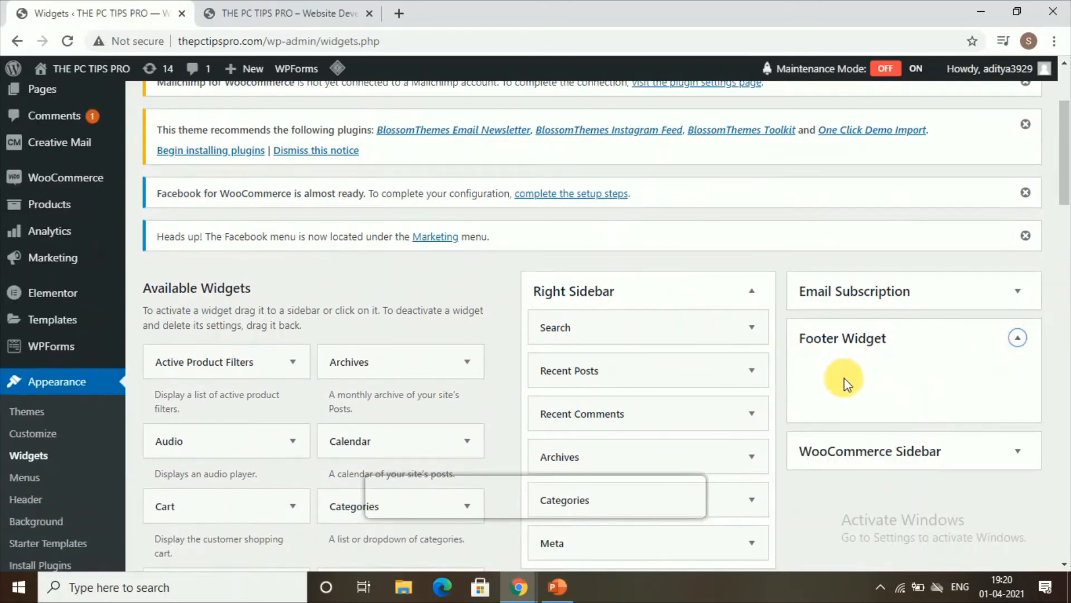
scroll(823, 365, "down", 10)
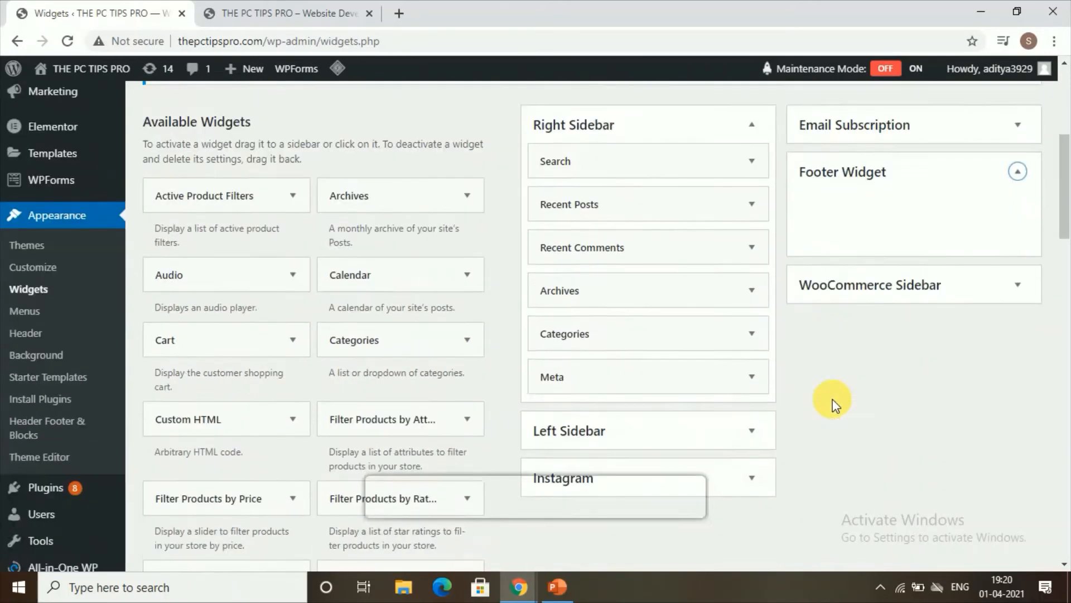
scroll(414, 274, "up", 4)
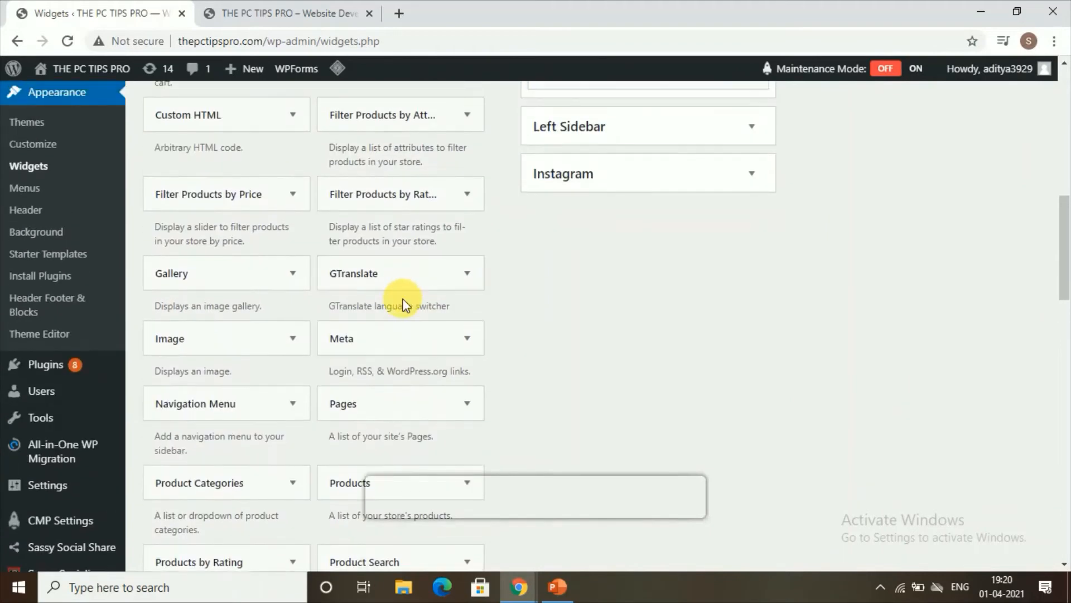
scroll(411, 433, "up", 1)
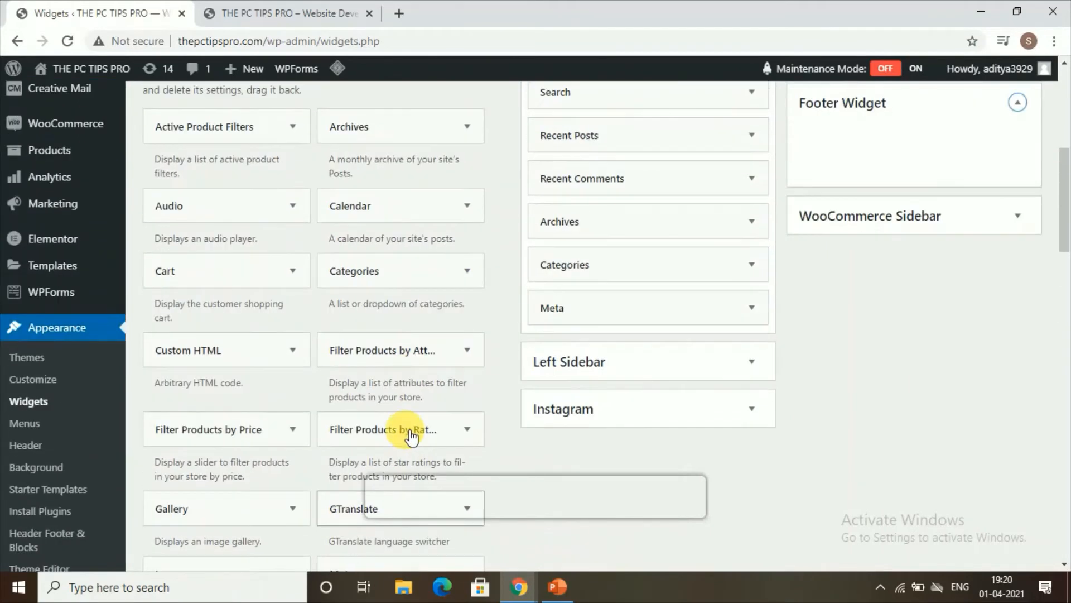
left_click_drag(347, 513, 868, 150)
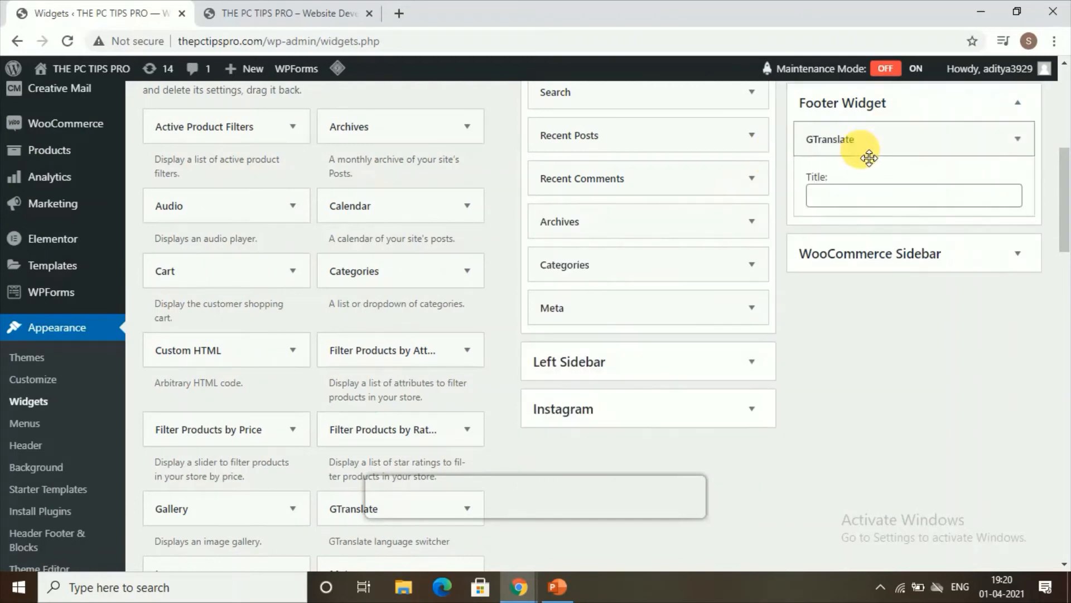
left_click(855, 226)
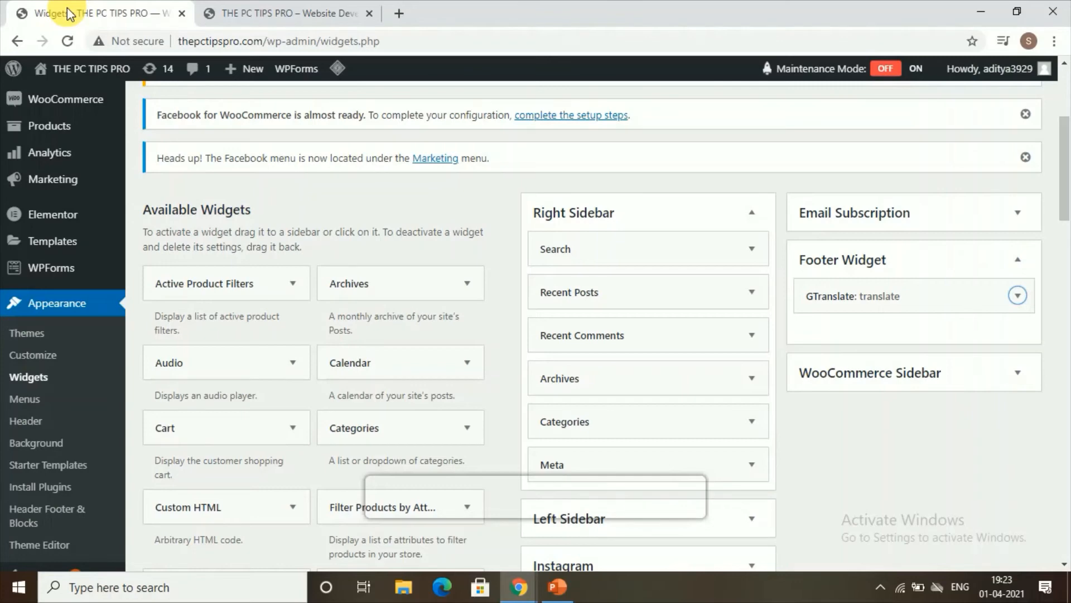
Open the GTranslate options page from the site's settings.
scroll(43, 279, "down", 8)
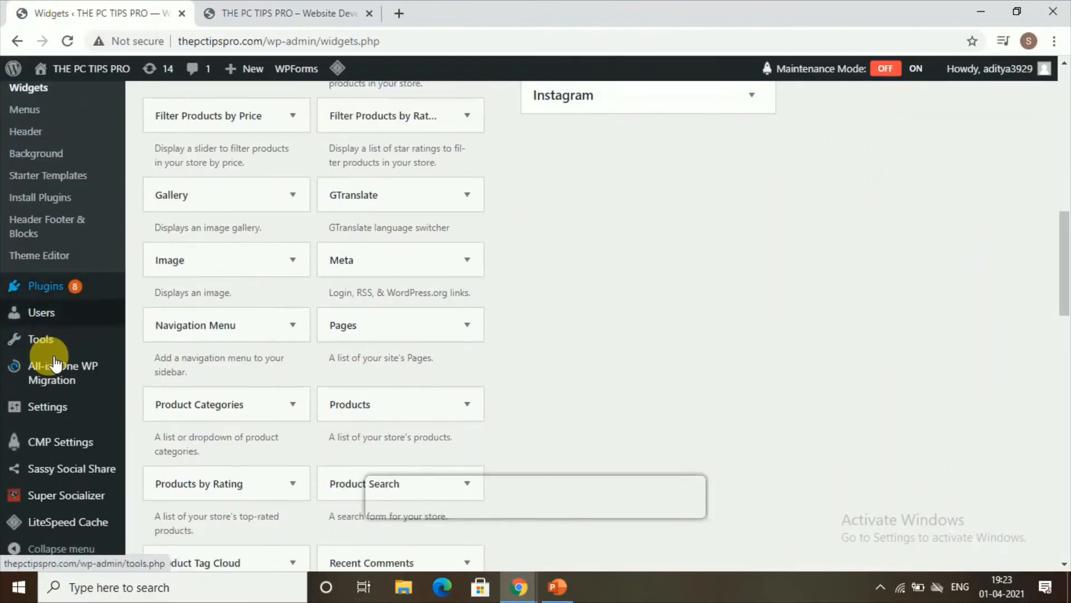
mouse_move(44, 406)
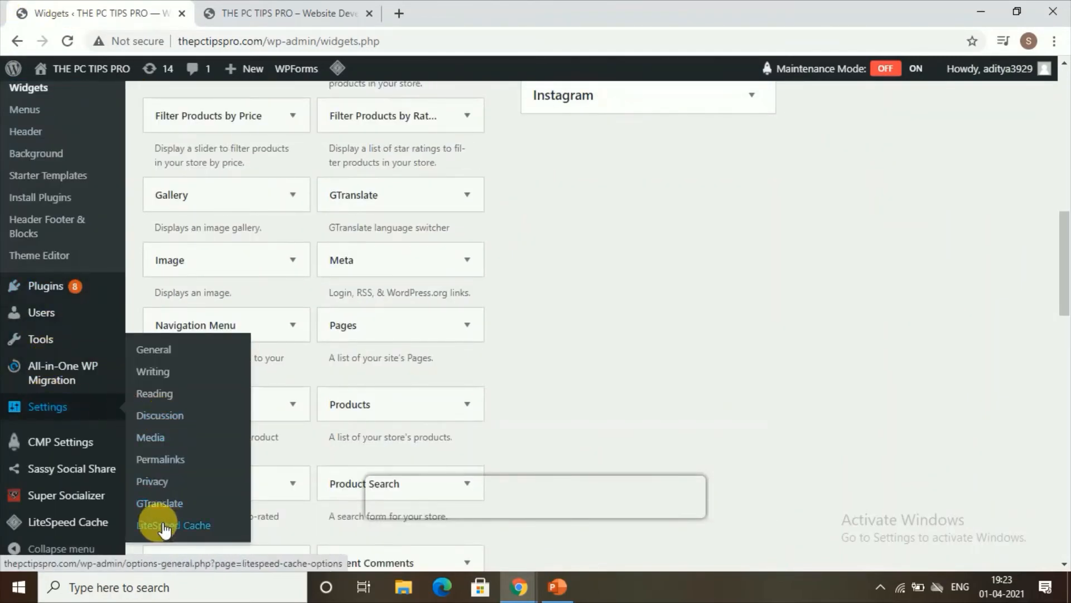
left_click(152, 505)
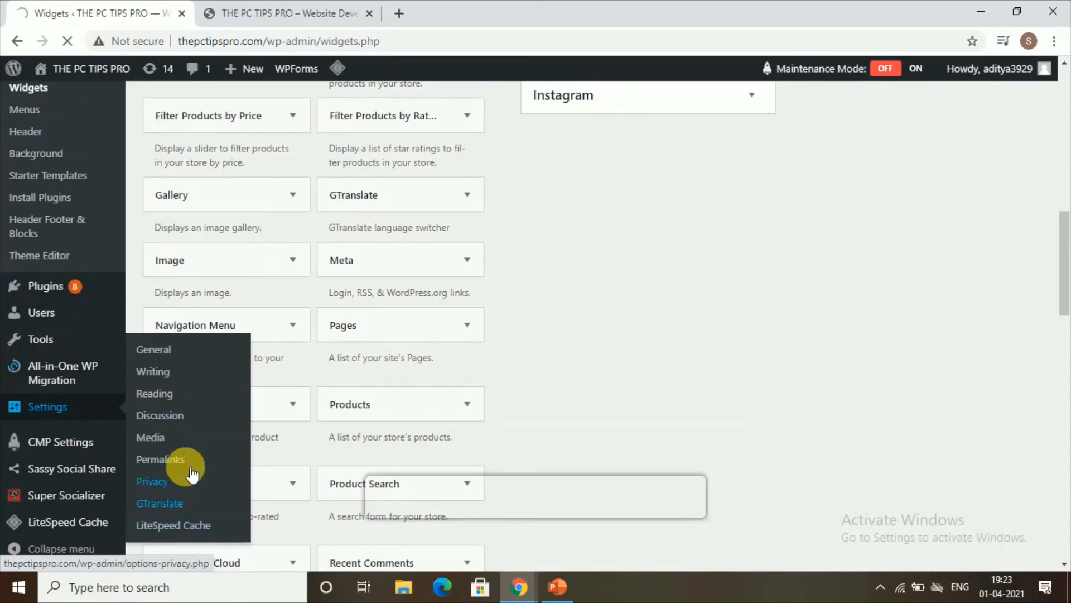
Enable automatic switching to the browser language in the GTranslate widget options and save the changes.
scroll(503, 313, "down", 4)
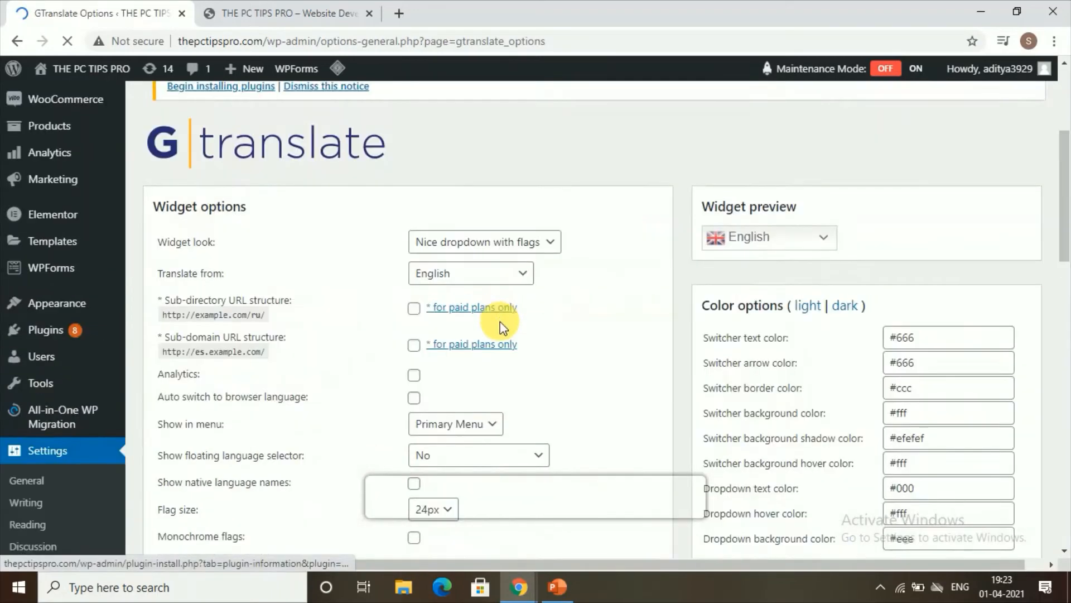
scroll(500, 317, "down", 1)
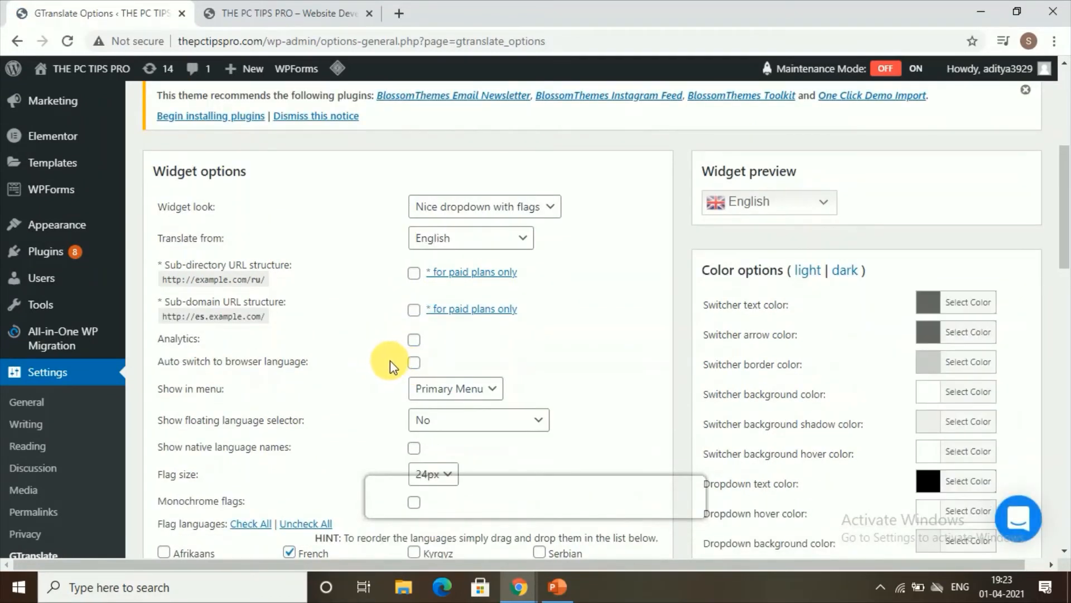
left_click(414, 363)
scroll(428, 368, "down", 20)
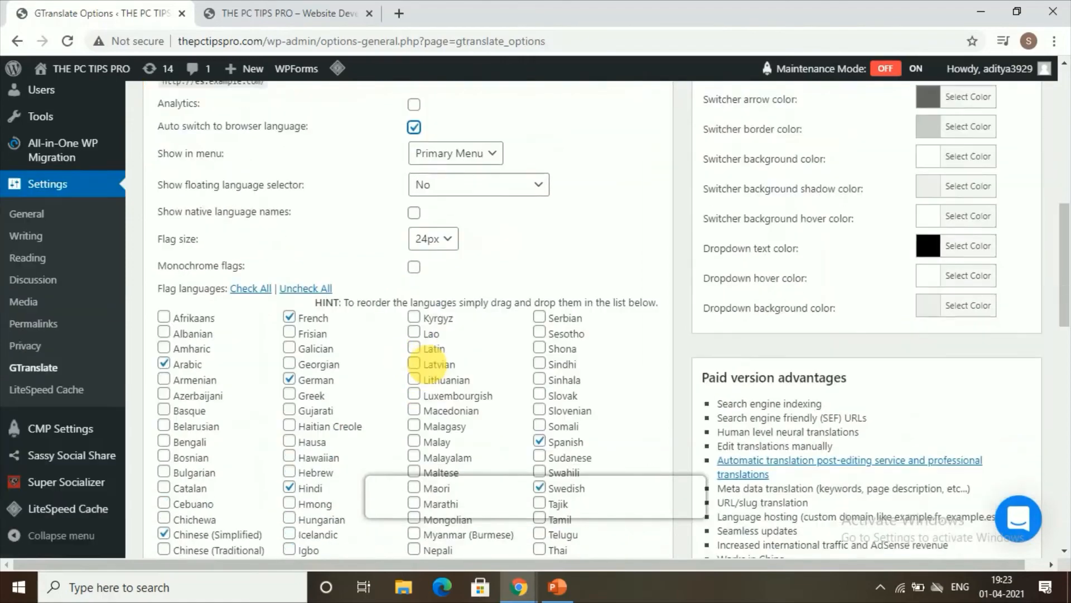
scroll(315, 410, "down", 1)
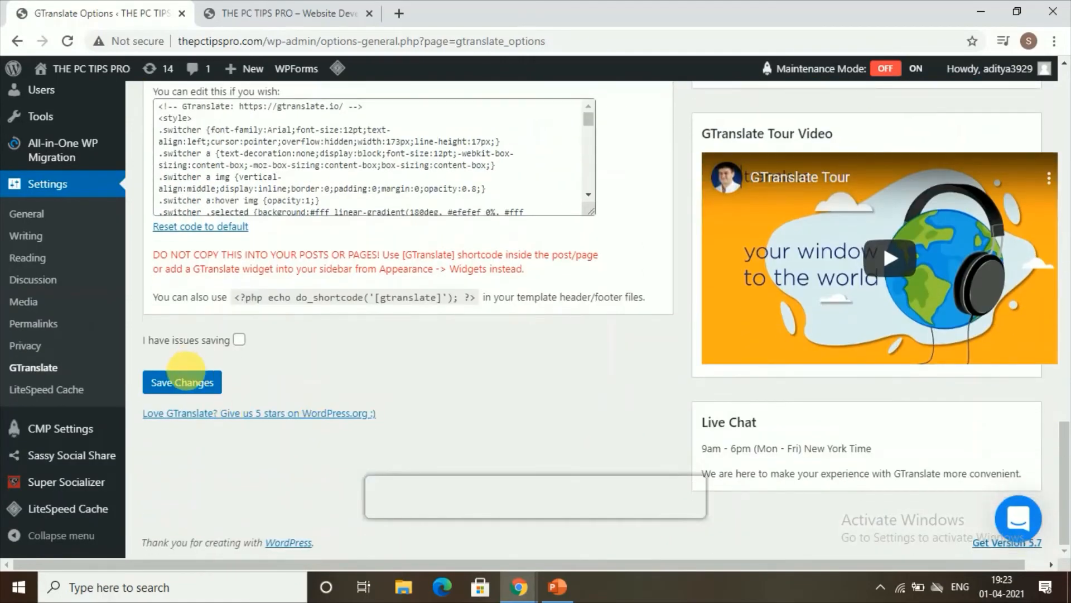
left_click(191, 384)
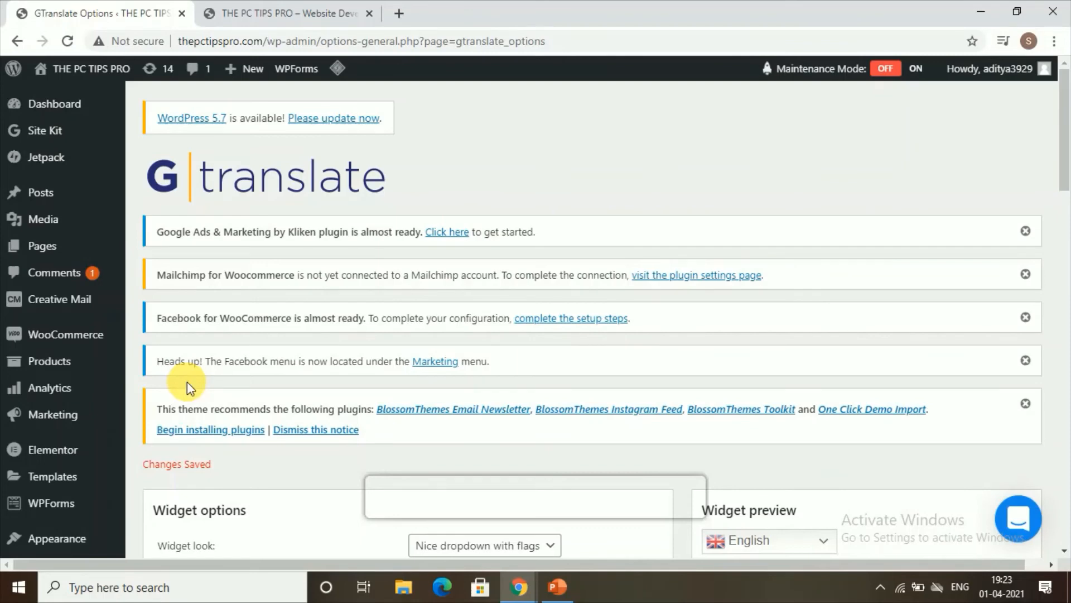
Expand the language selector in the widget preview to check the listed languages, and collapse it again.
scroll(215, 395, "down", 5)
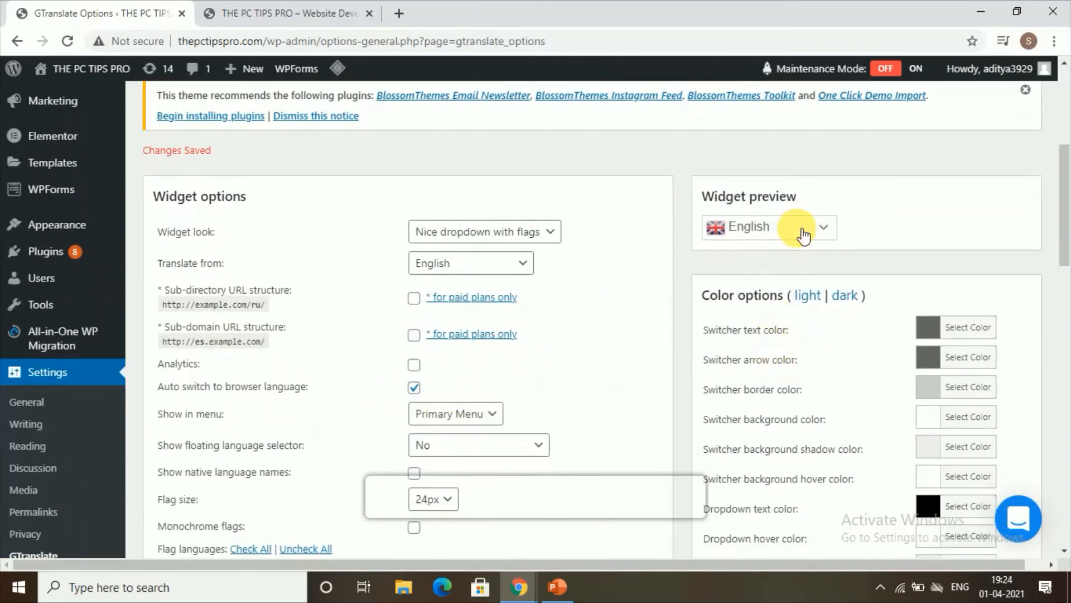
left_click(792, 235)
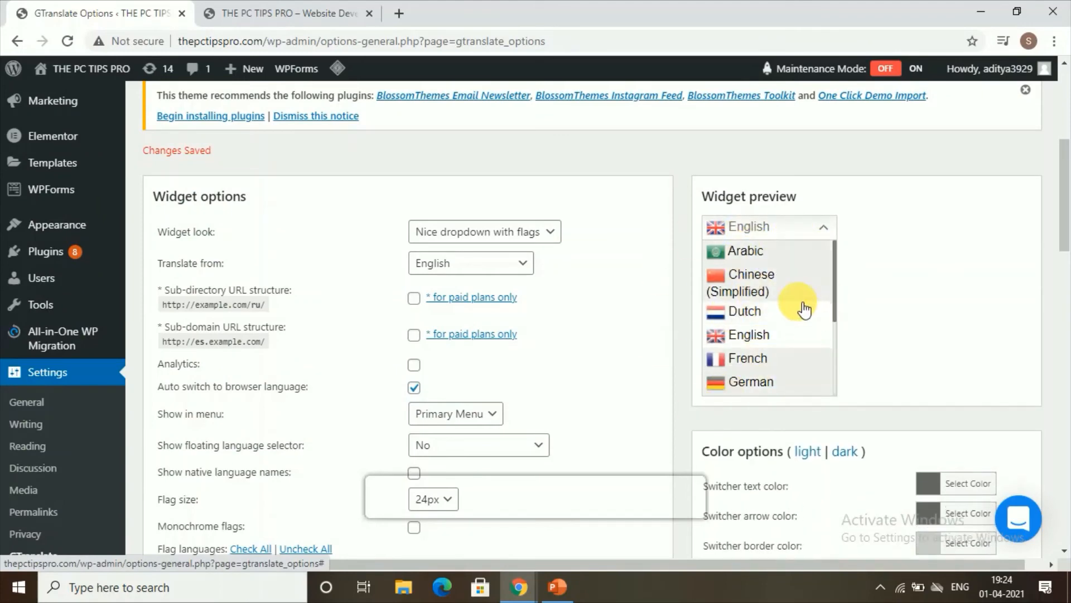
left_click(812, 233)
left_click(812, 232)
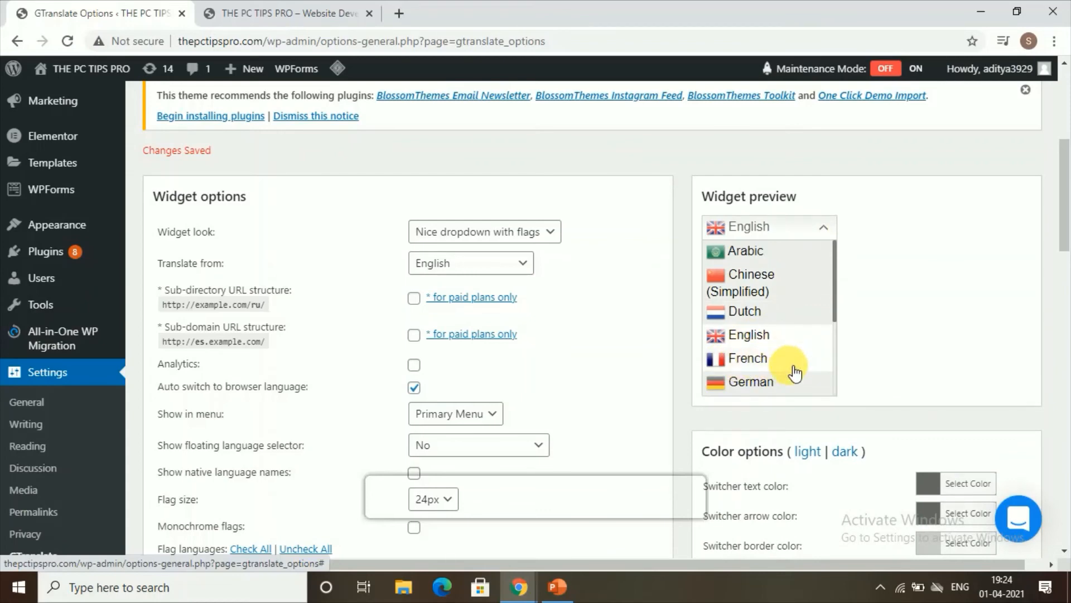
left_click(825, 235)
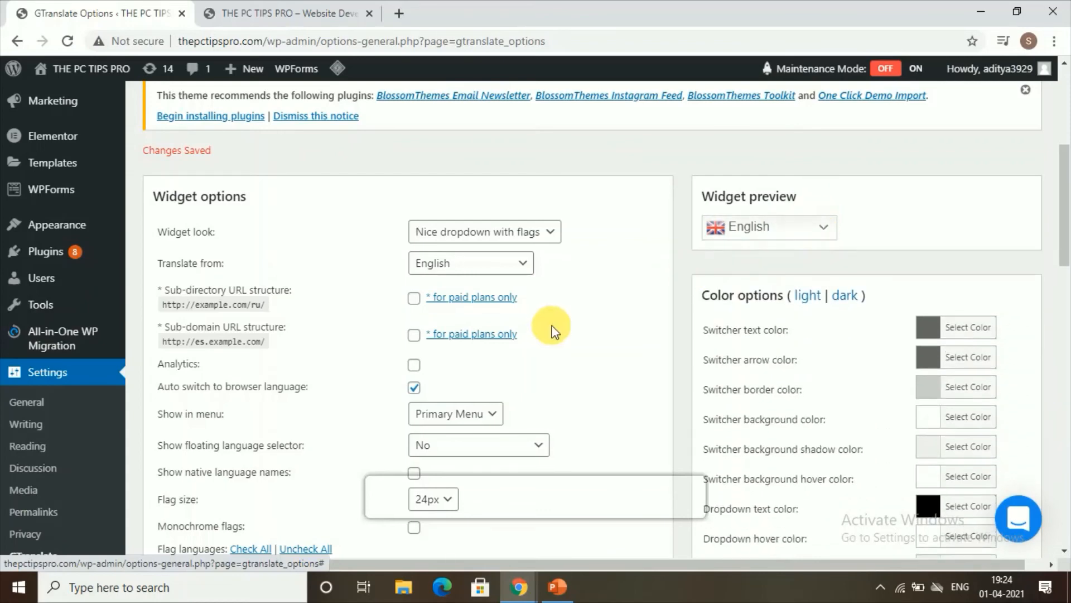
Turn on native language names for the GTranslate widget and look through the language list in the widget preview.
scroll(580, 379, "down", 1)
scroll(587, 394, "down", 1)
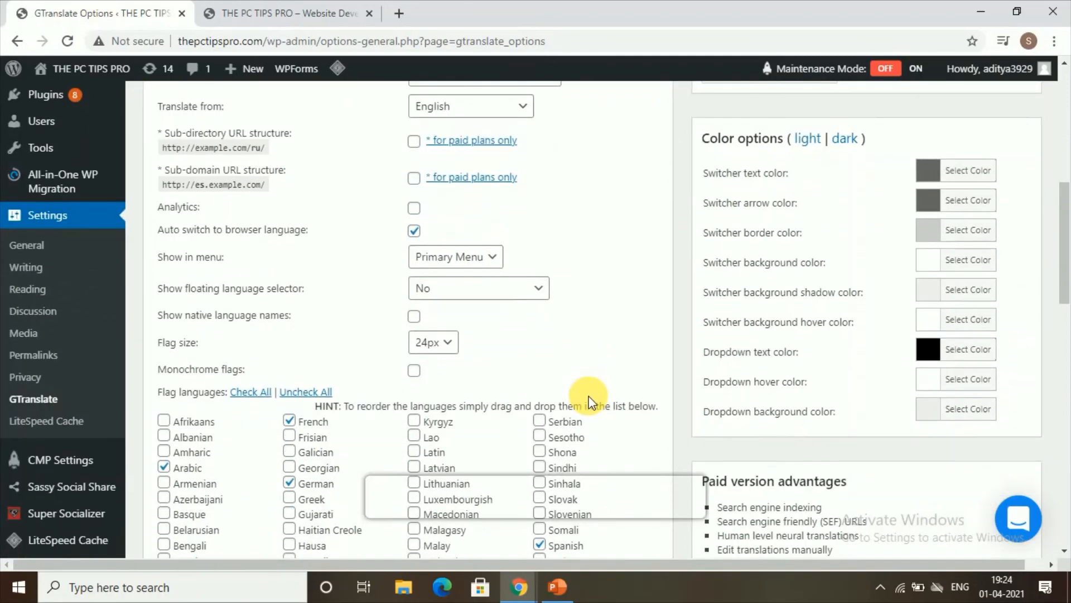
left_click(415, 318)
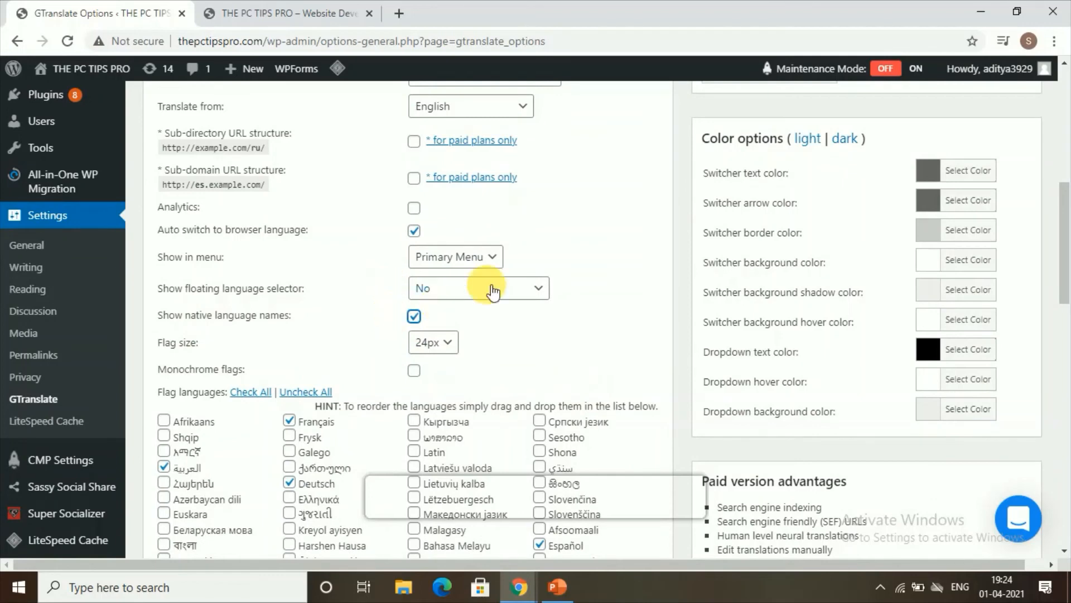
scroll(421, 418, "down", 3)
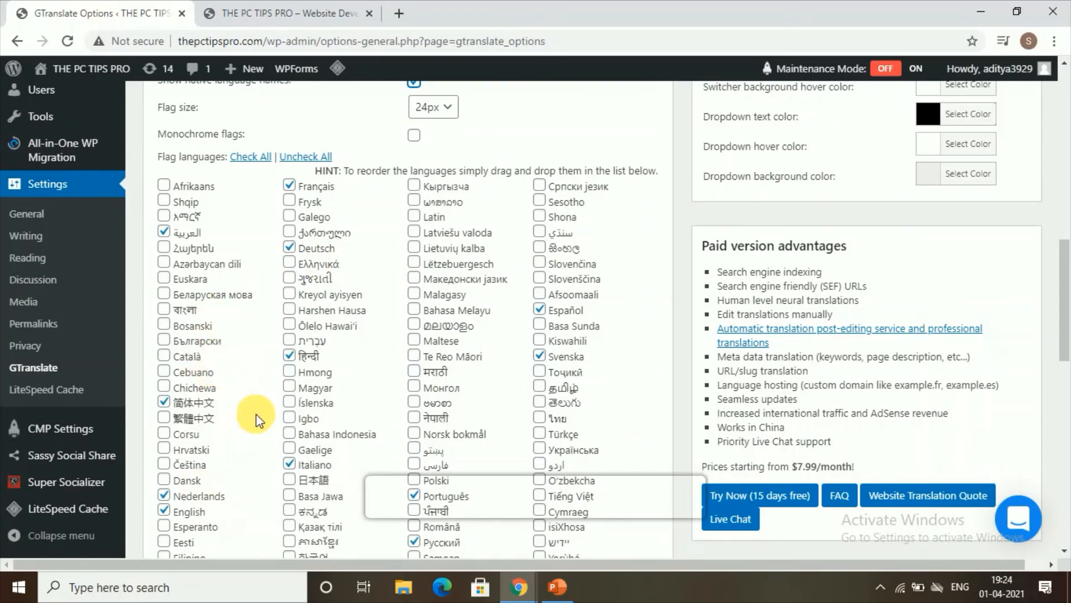
scroll(346, 345, "down", 4)
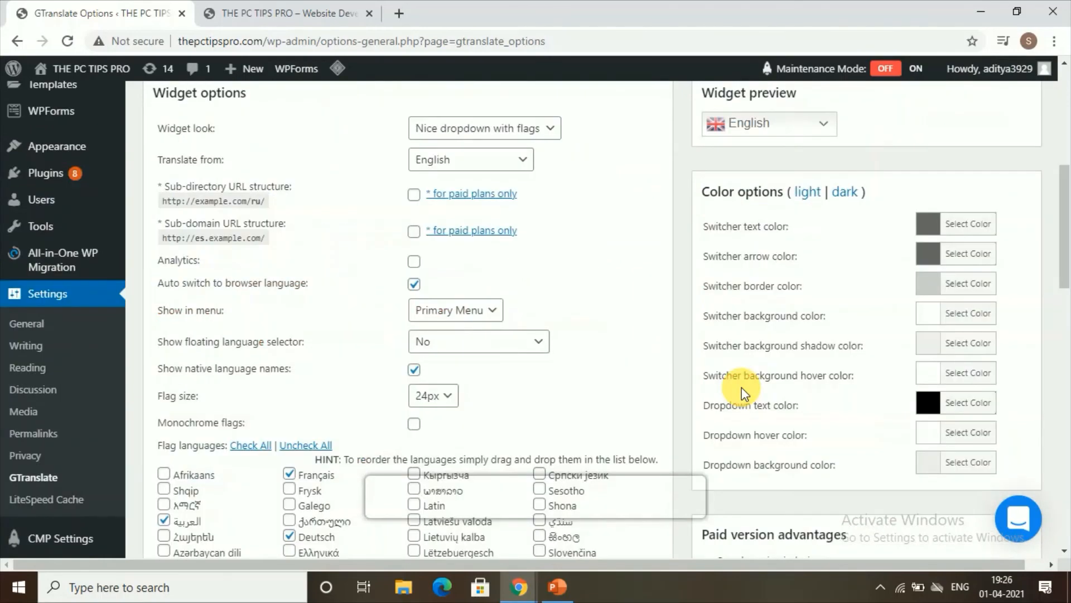
left_click(766, 124)
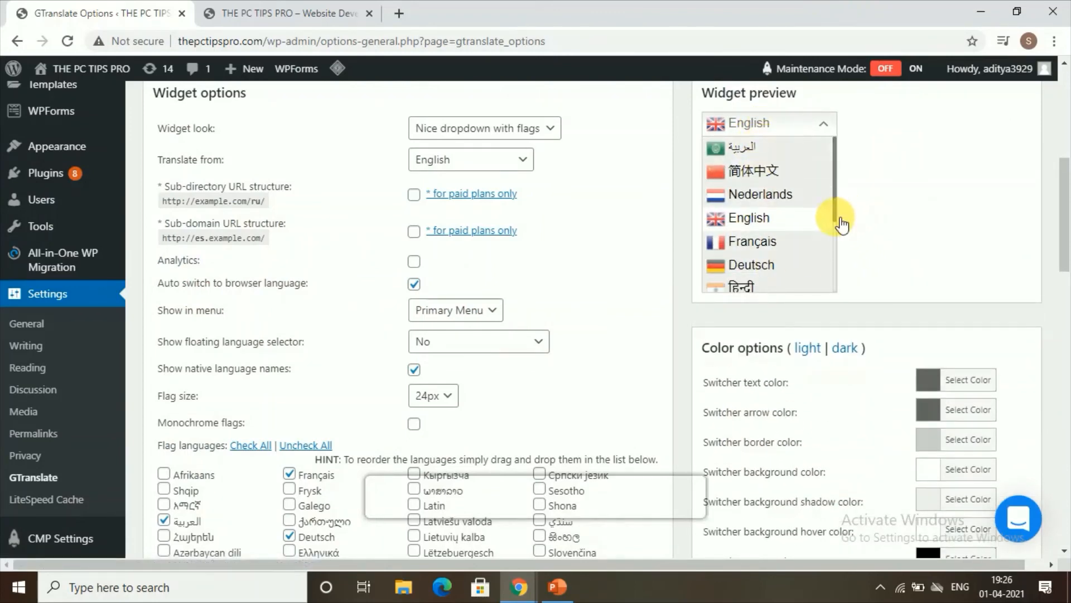
scroll(838, 243, "down", 3)
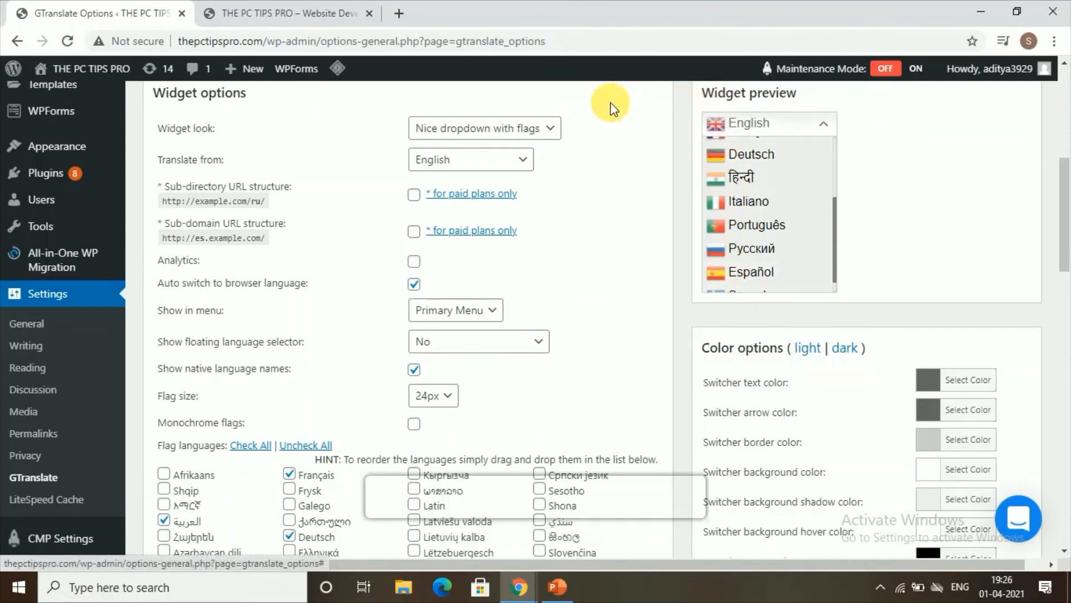
Review the available widget looks and select Nice dropdown with flags.
left_click(539, 134)
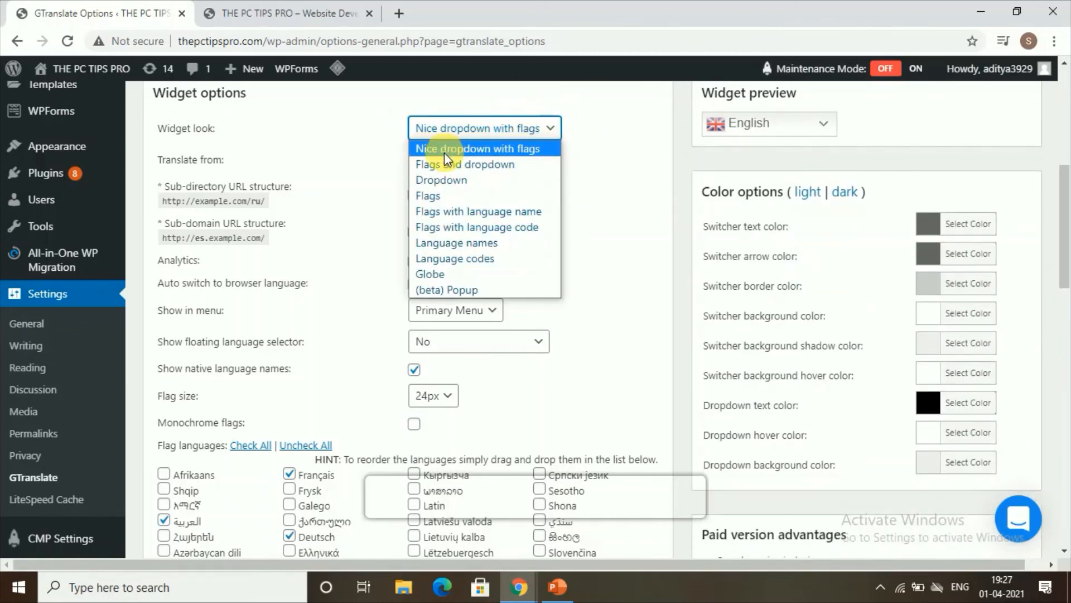
left_click(474, 151)
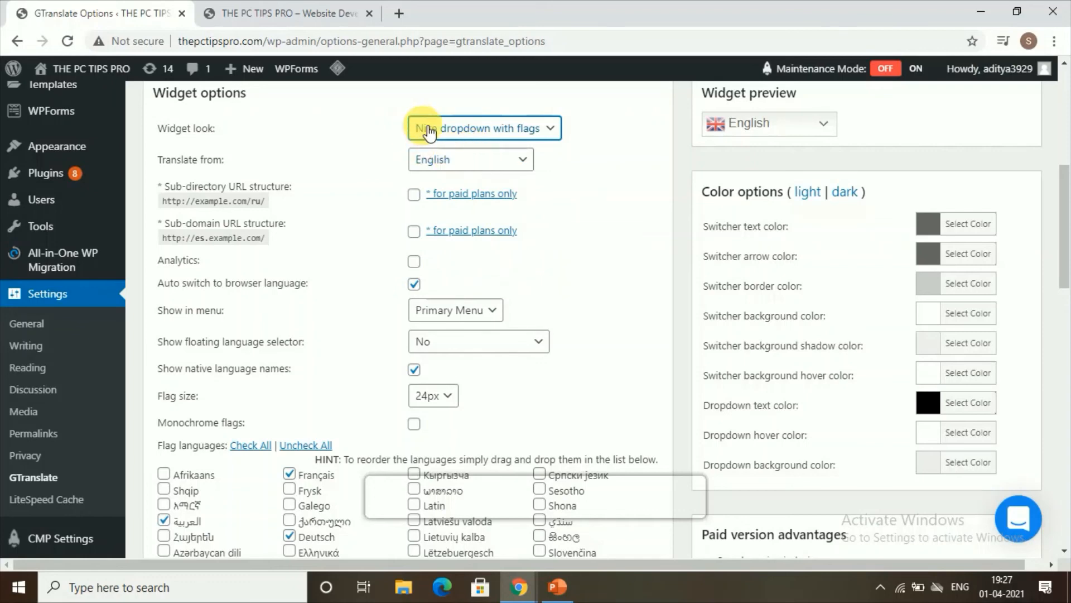